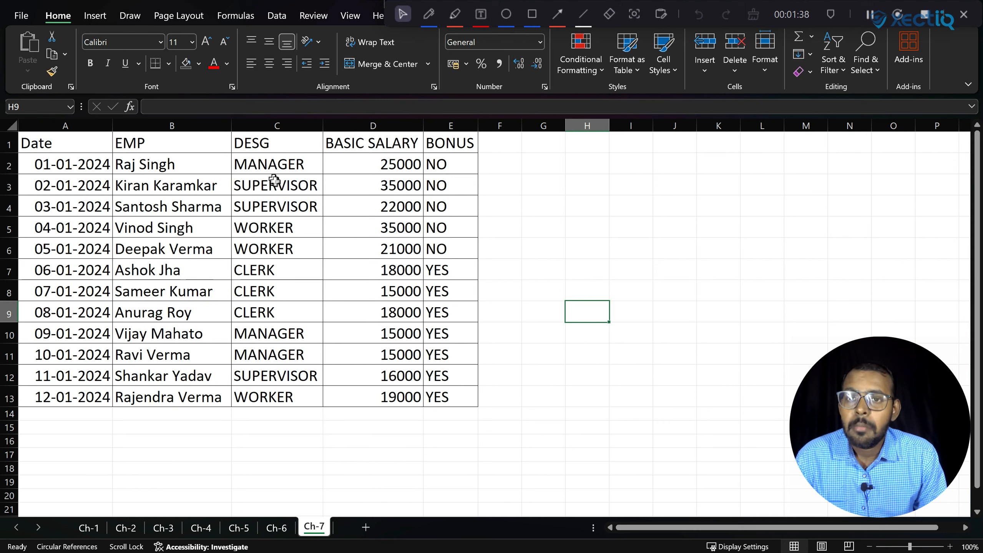
{"action": "left_click_drag", "start_coordinate": [260, 164], "coordinate": [302, 405]}
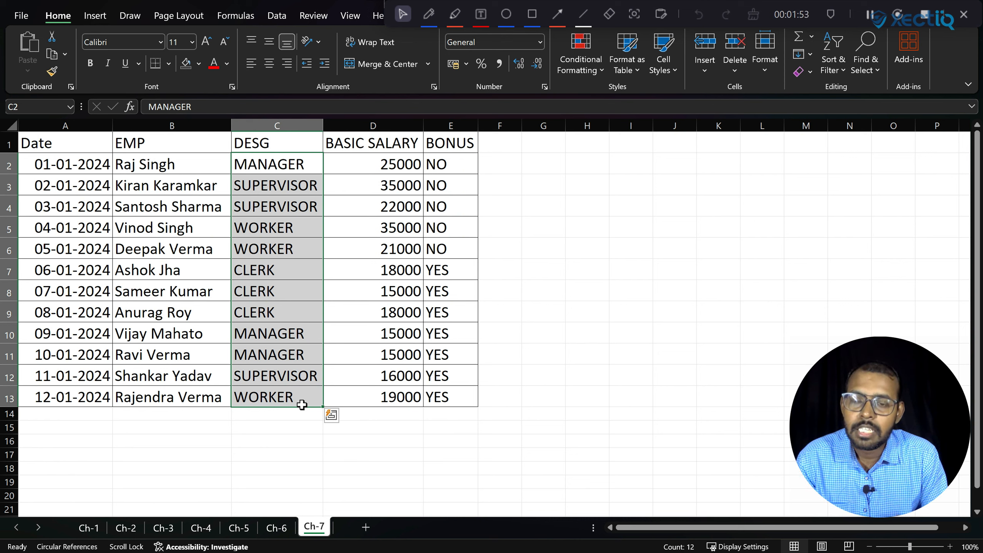
{"action": "left_click", "coordinate": [542, 414]}
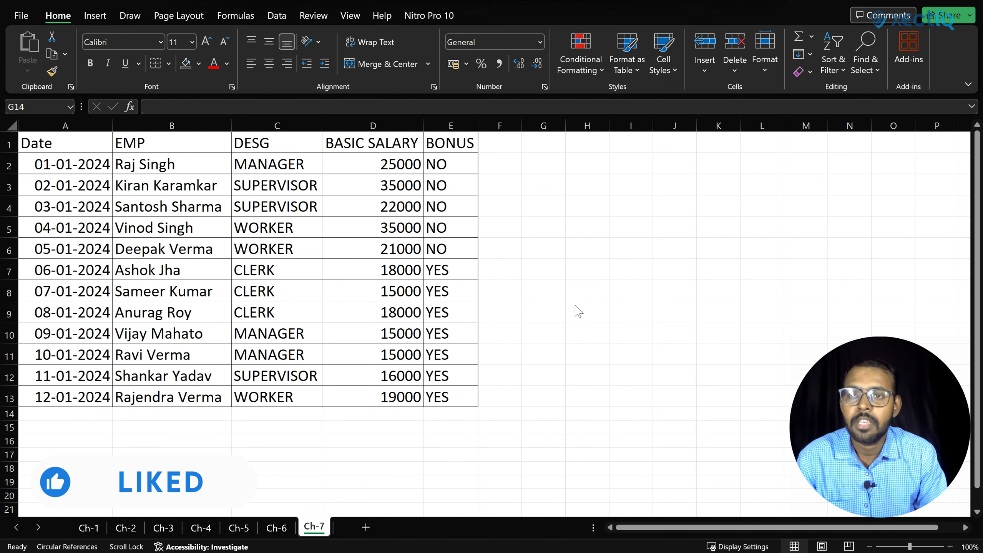
{"action": "left_click", "coordinate": [130, 143]}
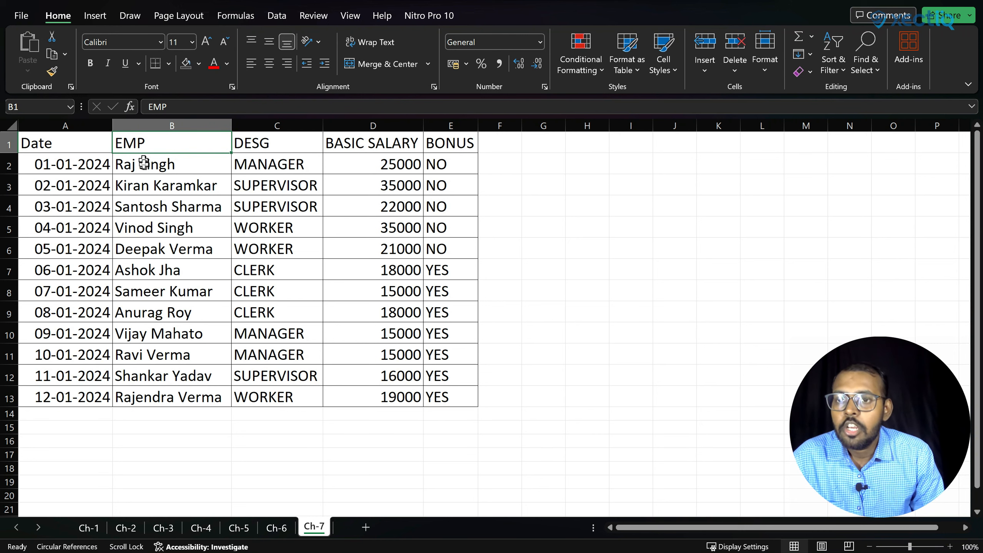
Clear the employee names in B2:B13 under the EMP header
{"action": "left_click", "coordinate": [150, 166]}
{"action": "left_click_drag", "start_coordinate": [151, 166], "coordinate": [159, 385]}
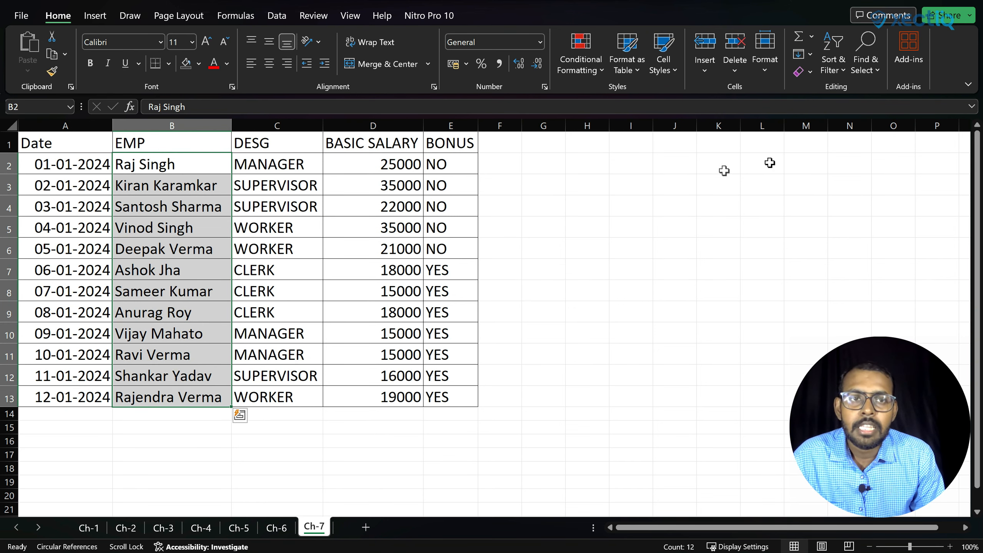
{"action": "key", "text": "Delete"}
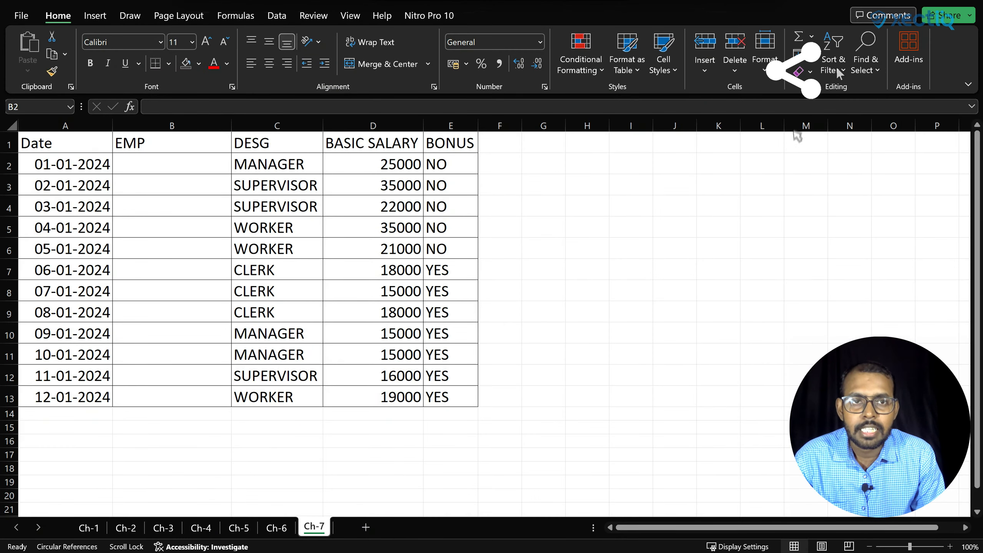
Try sorting only the EMP names A to Z, continuing with the current selection, and undo that sort
{"action": "left_click", "coordinate": [274, 17]}
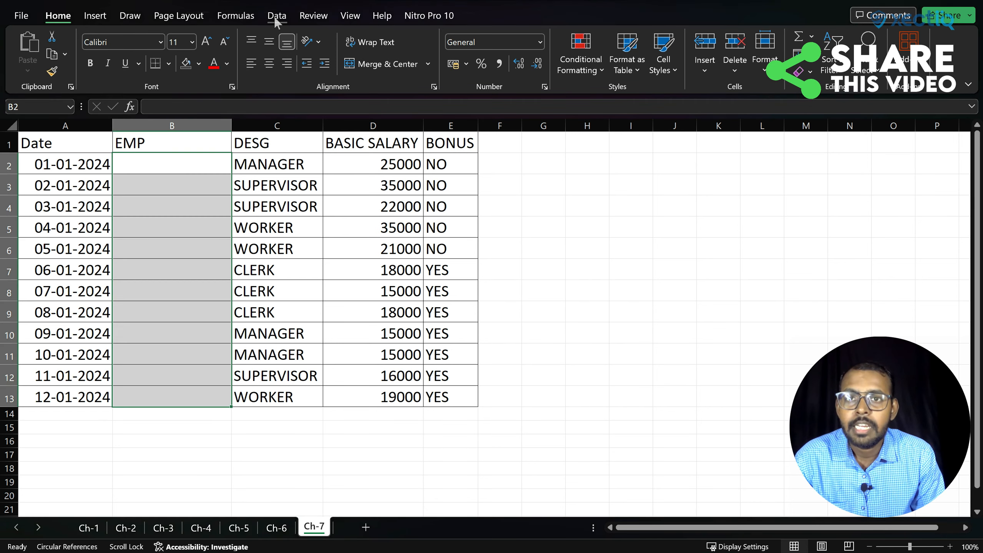
{"action": "left_click", "coordinate": [274, 17]}
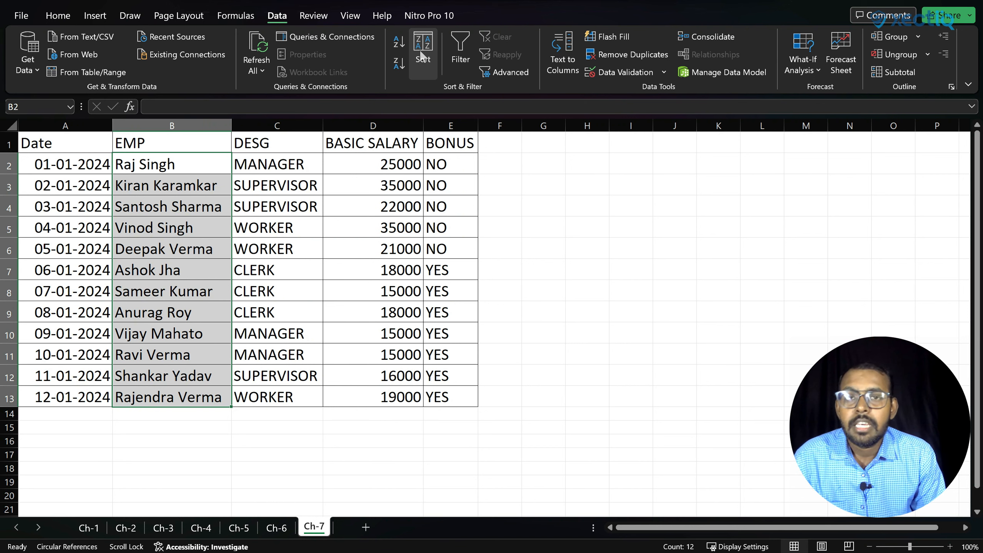
{"action": "left_click", "coordinate": [400, 40]}
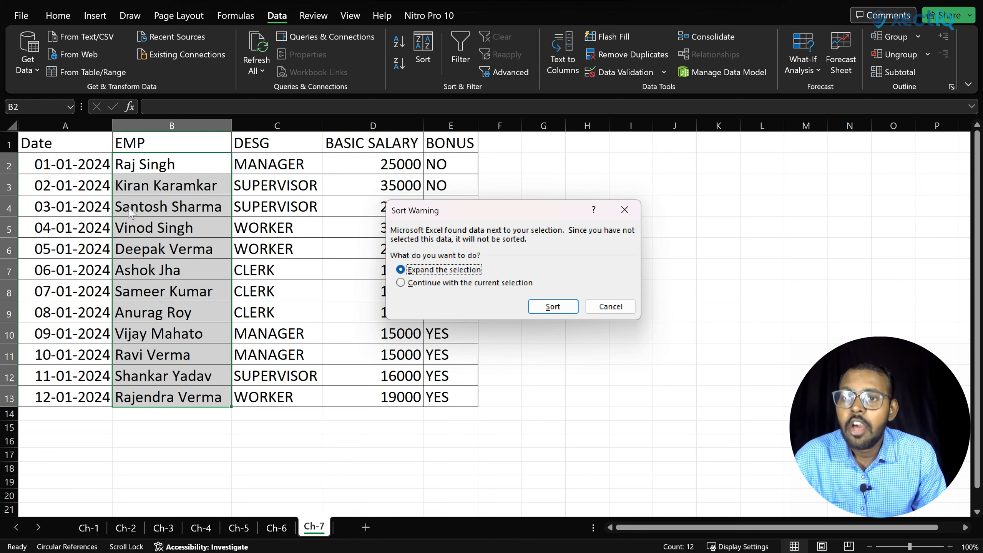
{"action": "left_click_drag", "start_coordinate": [443, 219], "coordinate": [563, 211]}
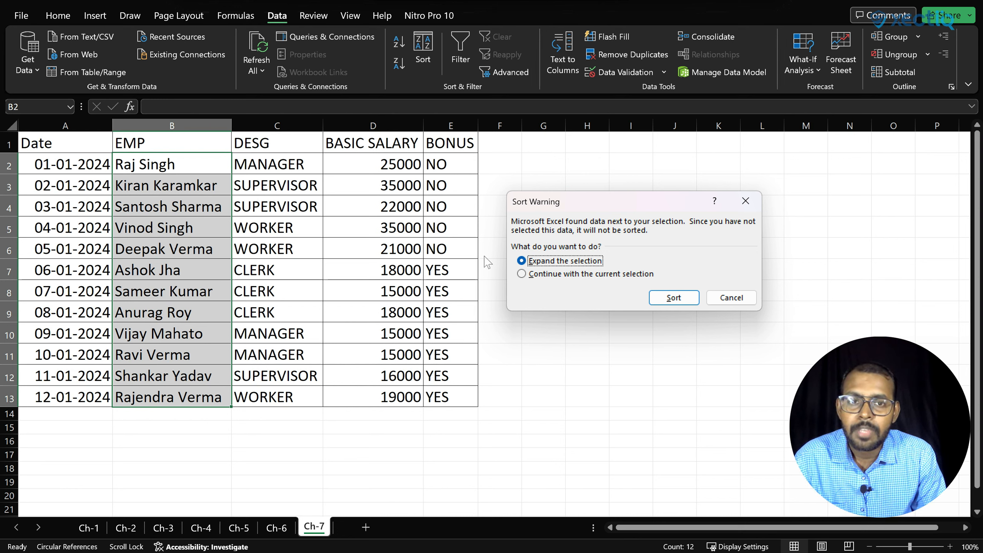
{"action": "left_click", "coordinate": [534, 274]}
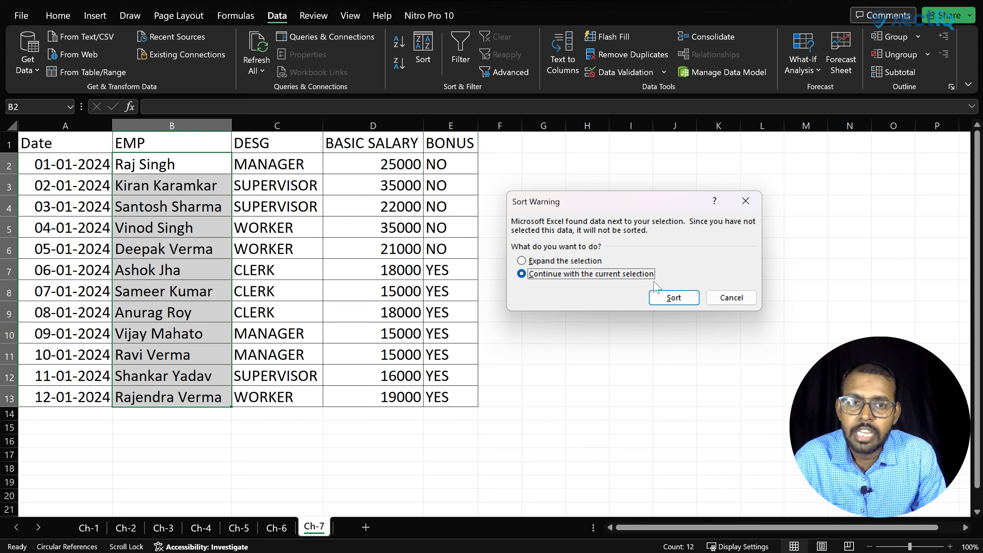
{"action": "left_click", "coordinate": [672, 299]}
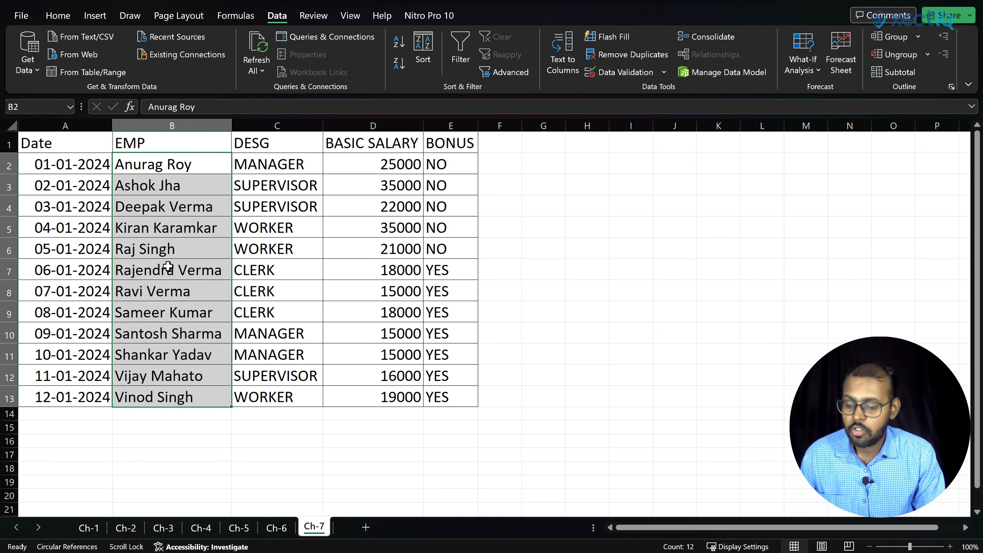
{"action": "key", "text": "ctrl+z"}
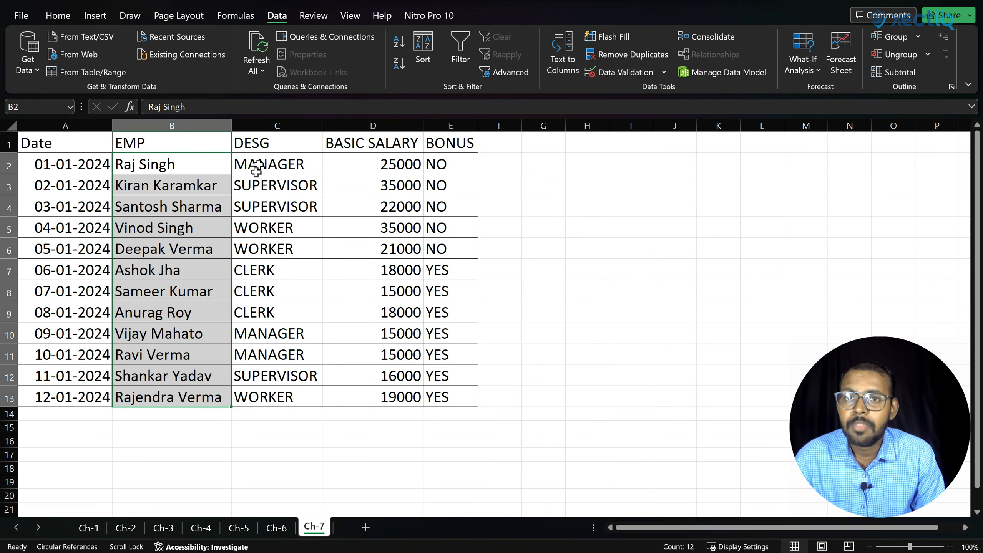
Sort the employee table by the EMP column from A to Z, expanding the selection to the neighbouring columns
{"action": "left_click", "coordinate": [396, 43]}
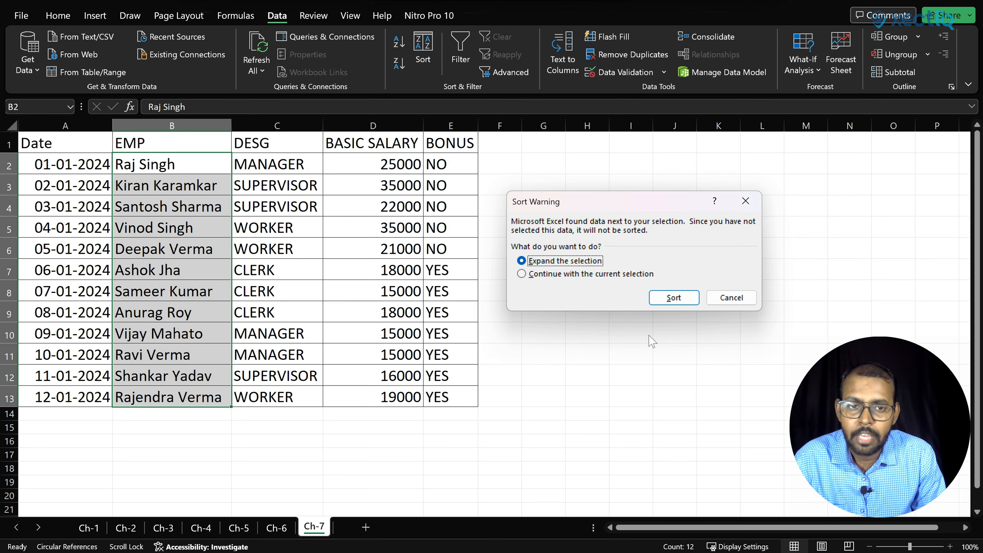
{"action": "left_click", "coordinate": [672, 300]}
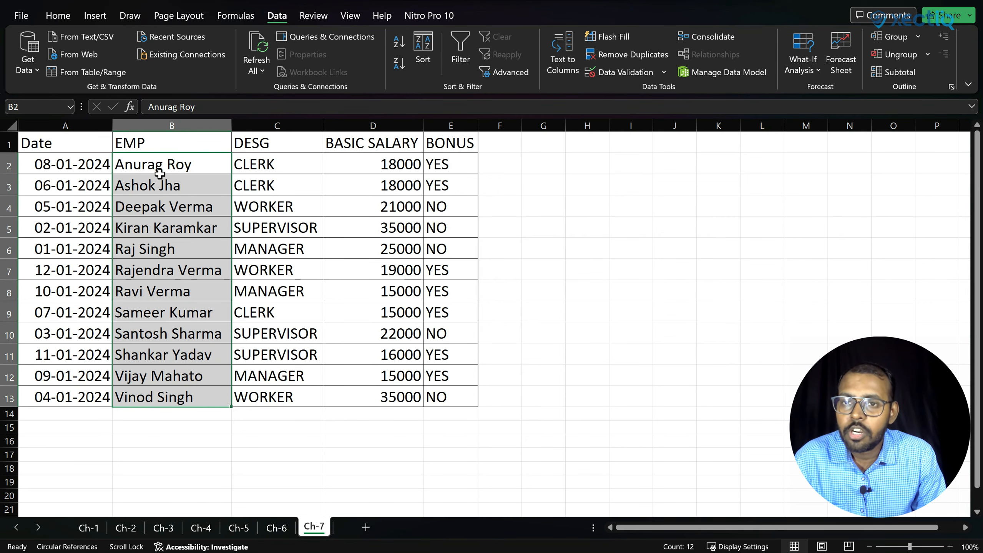
{"action": "left_click", "coordinate": [160, 248]}
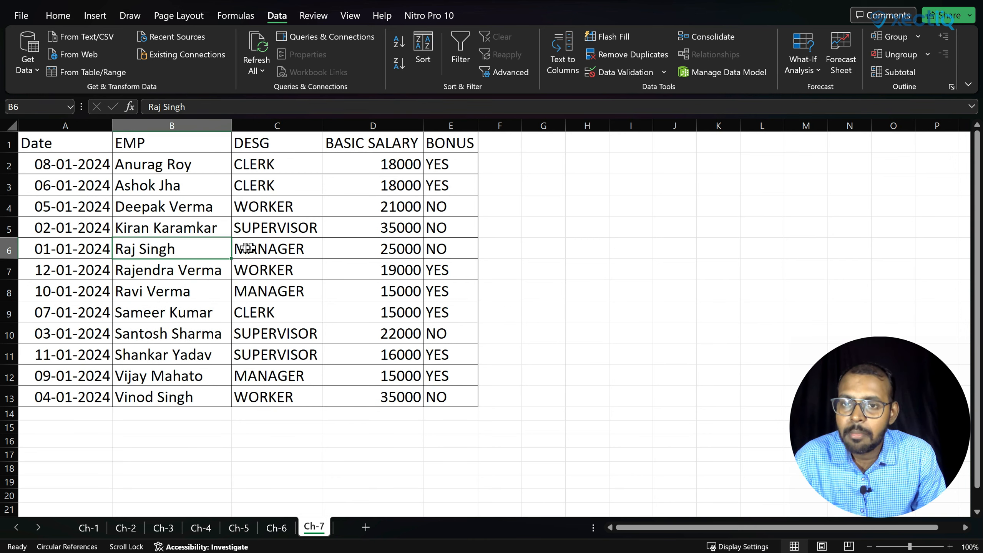
{"action": "left_click", "coordinate": [386, 252]}
{"action": "left_click", "coordinate": [50, 248]}
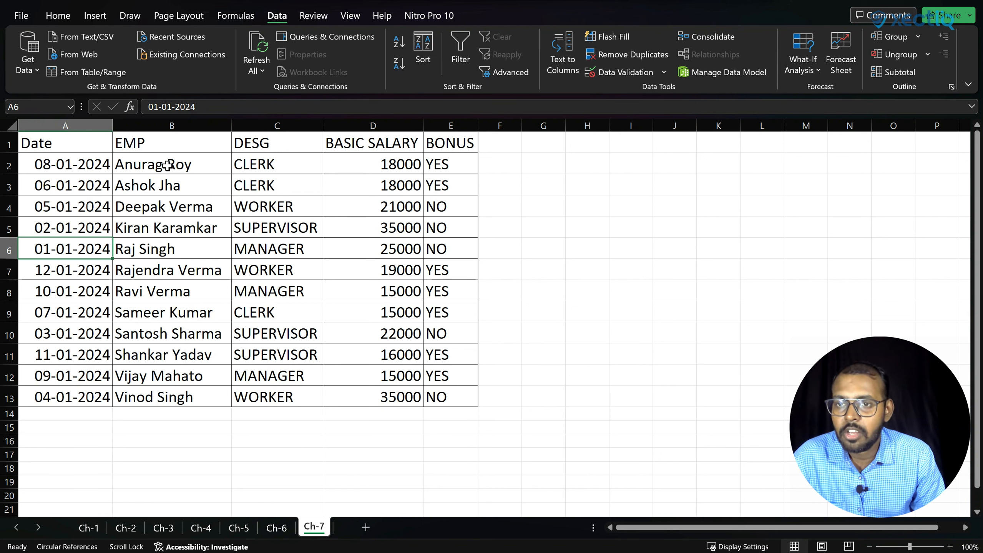
Sort the table by the EMP names in B2:B13 from Z to A, expanding the selection
{"action": "left_click_drag", "start_coordinate": [167, 165], "coordinate": [169, 398]}
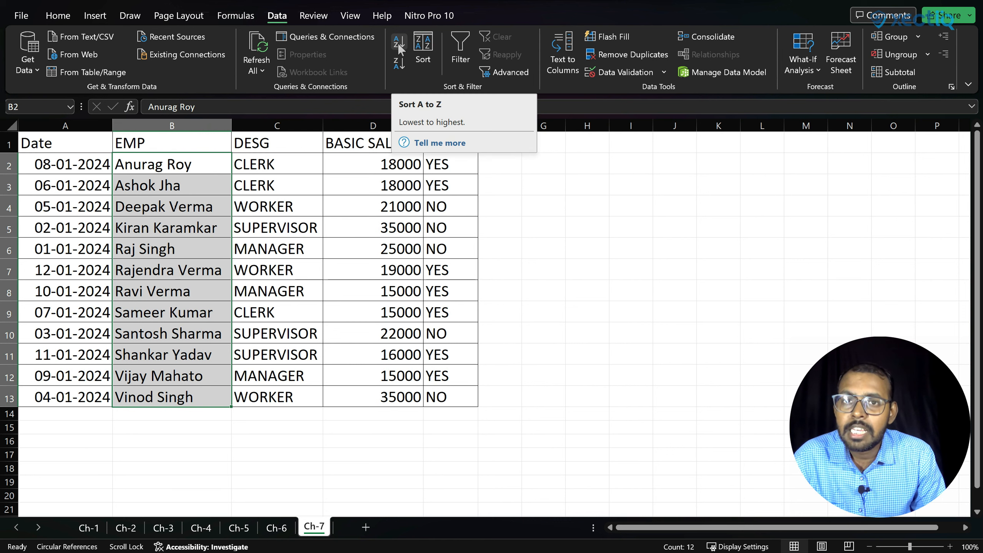
{"action": "left_click", "coordinate": [395, 64]}
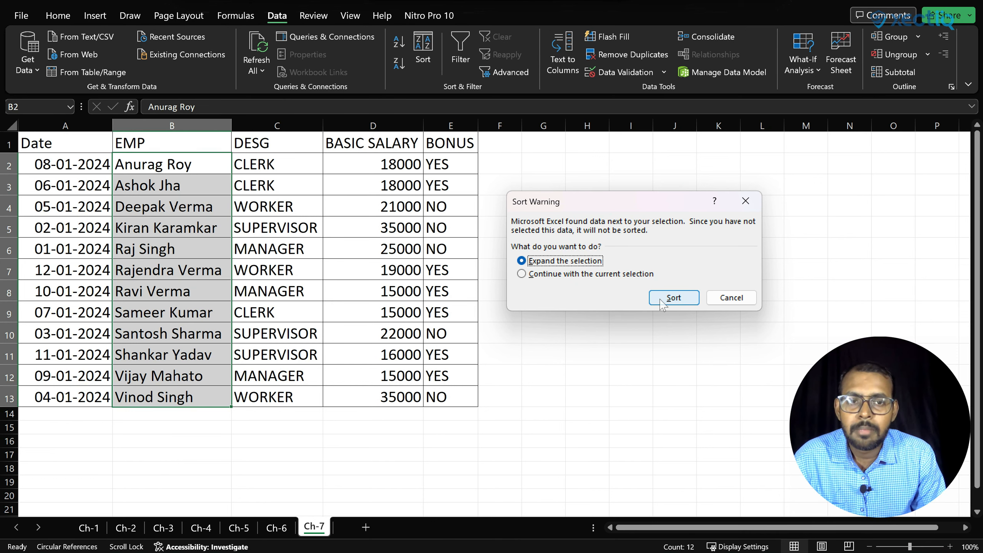
{"action": "left_click", "coordinate": [673, 298]}
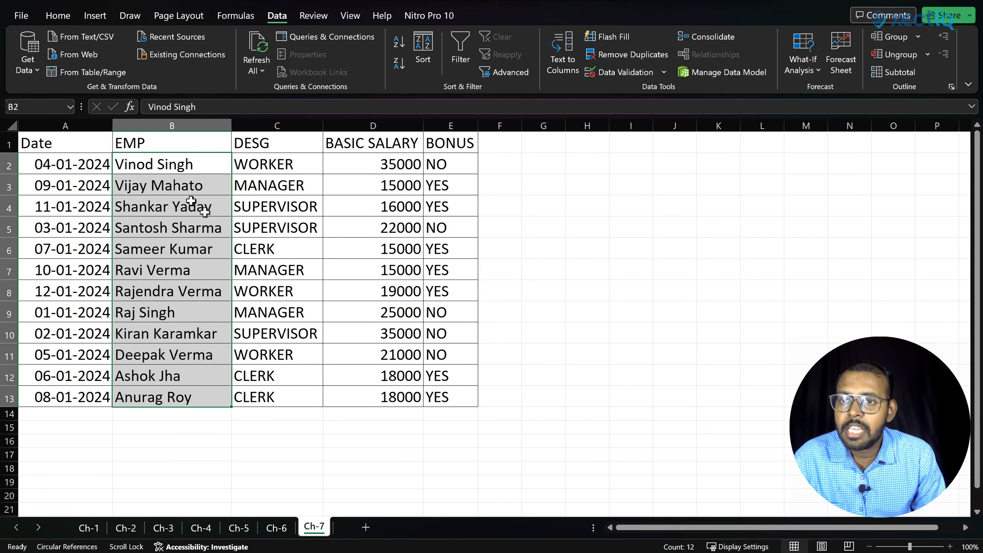
{"action": "left_click", "coordinate": [170, 190]}
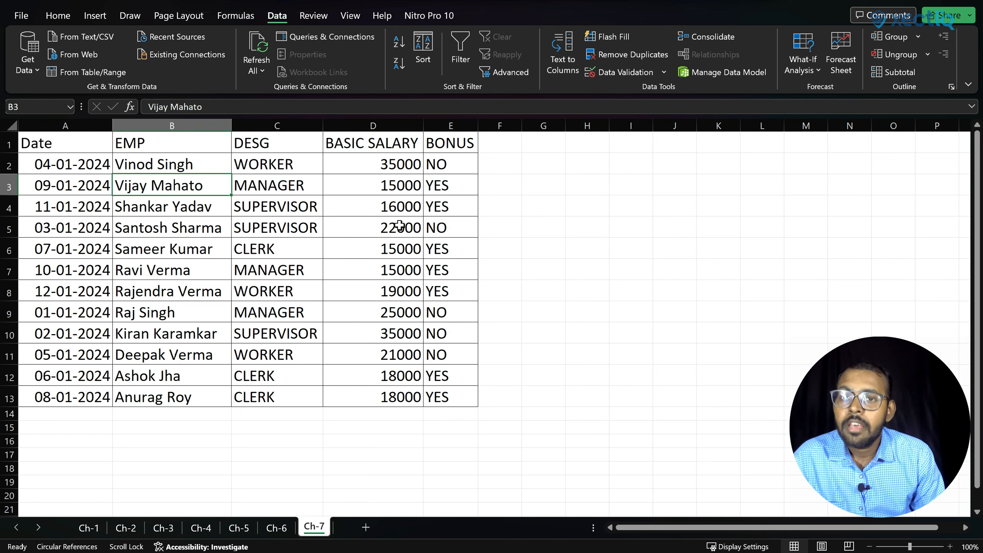
Try sorting the table by the DESG column from A to Z with the selection expanded, and undo that sort
{"action": "left_click_drag", "start_coordinate": [276, 165], "coordinate": [286, 402]}
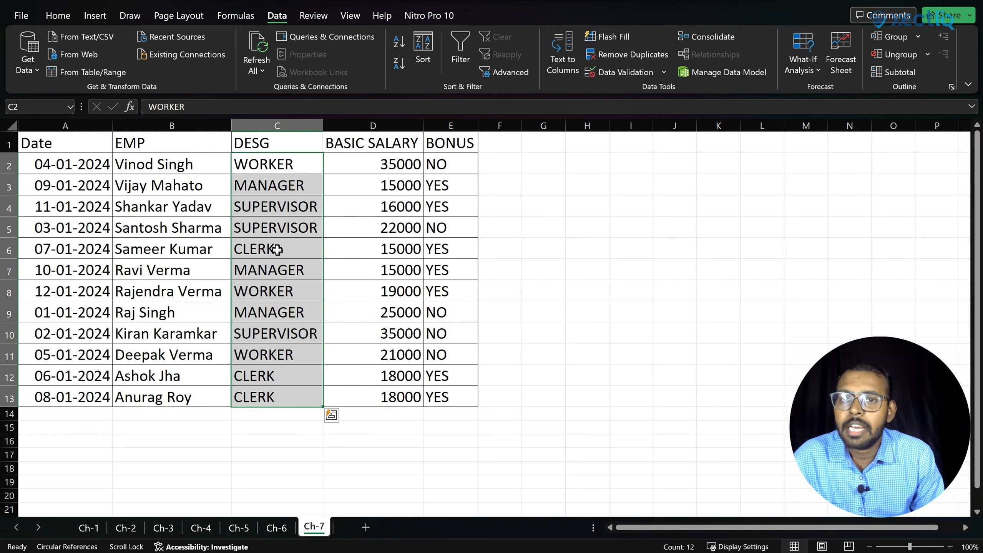
{"action": "left_click", "coordinate": [397, 43]}
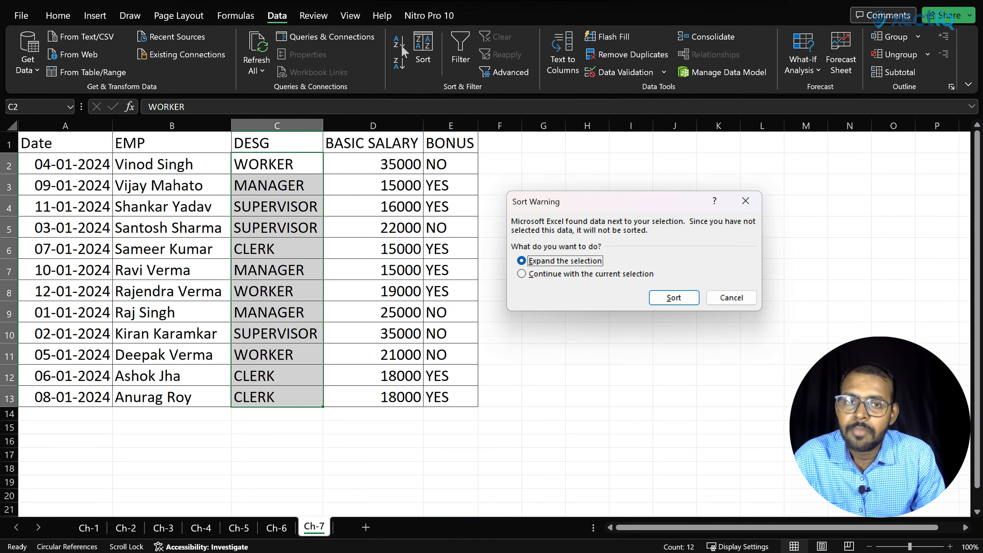
{"action": "left_click", "coordinate": [665, 298]}
{"action": "left_click", "coordinate": [302, 189]}
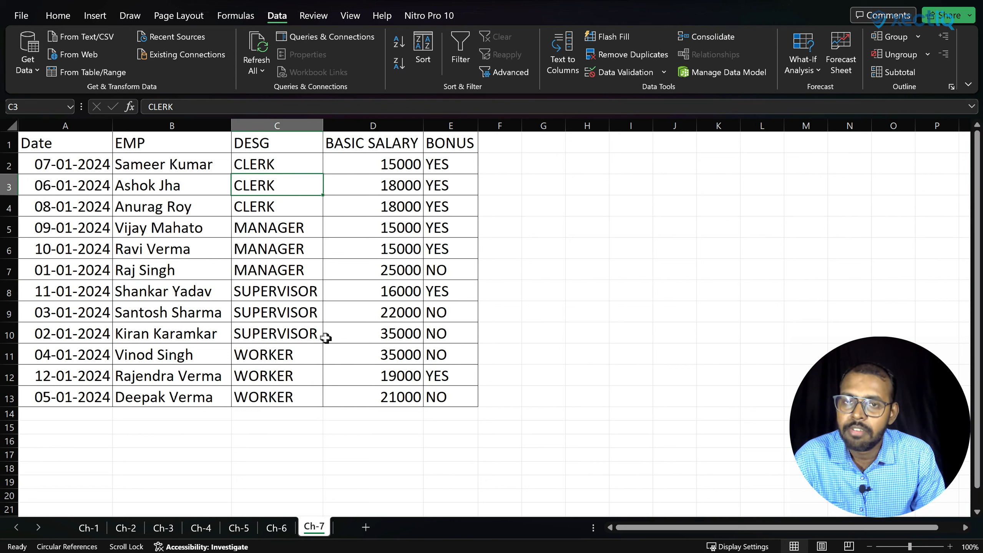
{"action": "key", "text": "ctrl+z"}
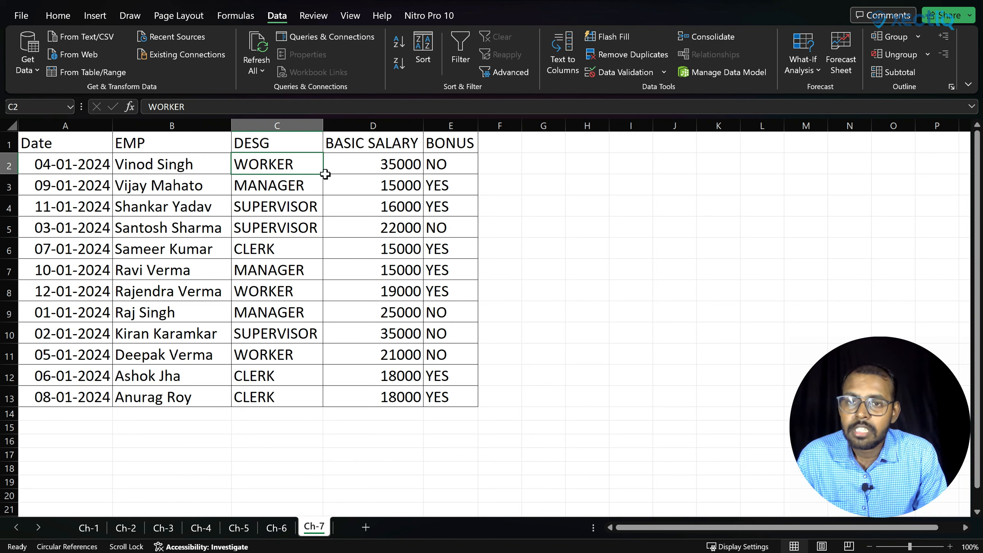
Sort the table by BASIC SALARY in D2:D13 from largest to smallest, expanding the selection
{"action": "left_click", "coordinate": [360, 166]}
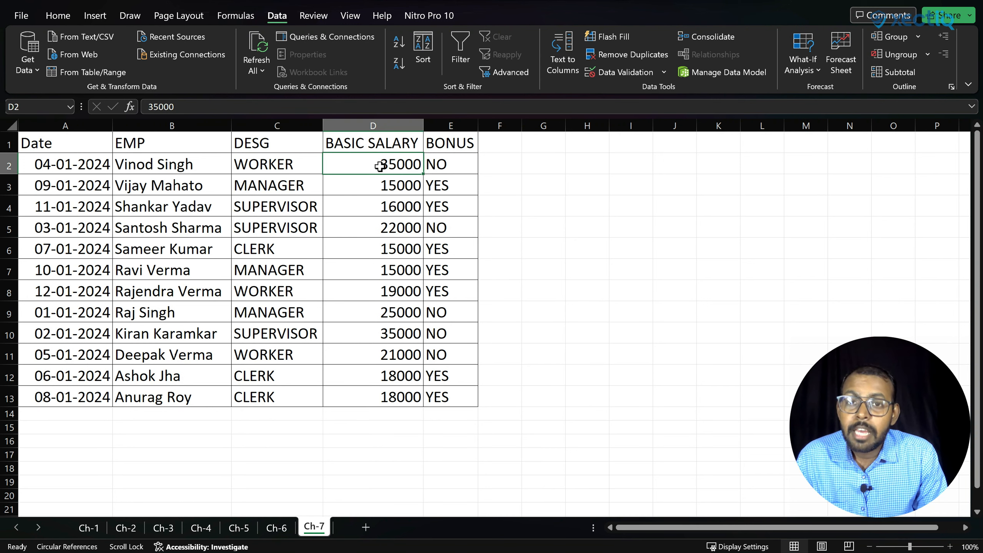
{"action": "left_click_drag", "start_coordinate": [375, 169], "coordinate": [395, 393]}
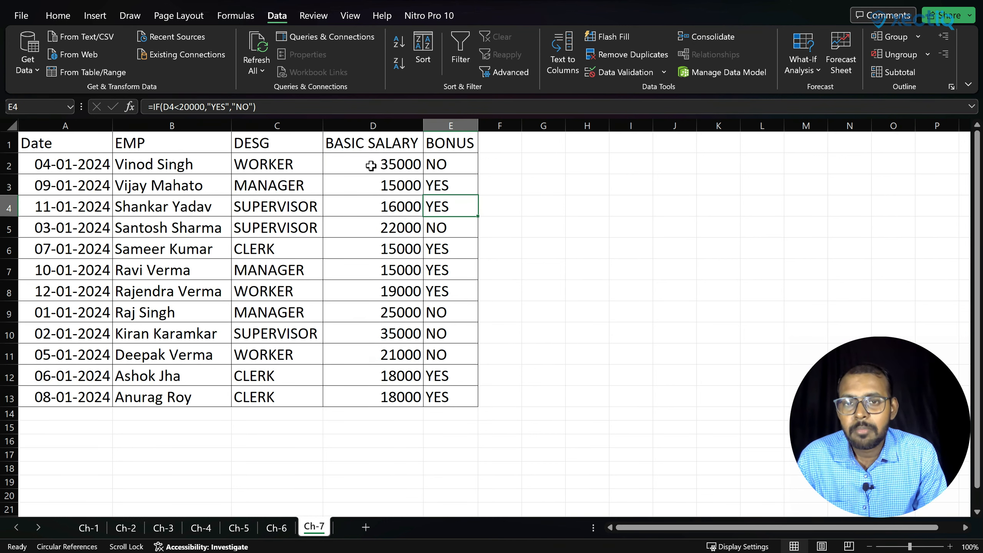
{"action": "left_click_drag", "start_coordinate": [371, 166], "coordinate": [395, 387]}
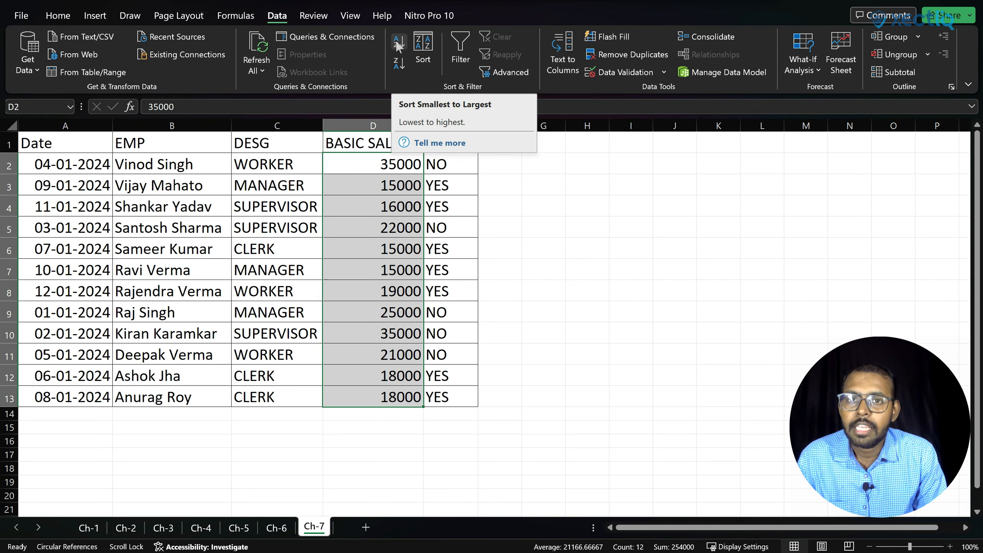
{"action": "left_click", "coordinate": [400, 64]}
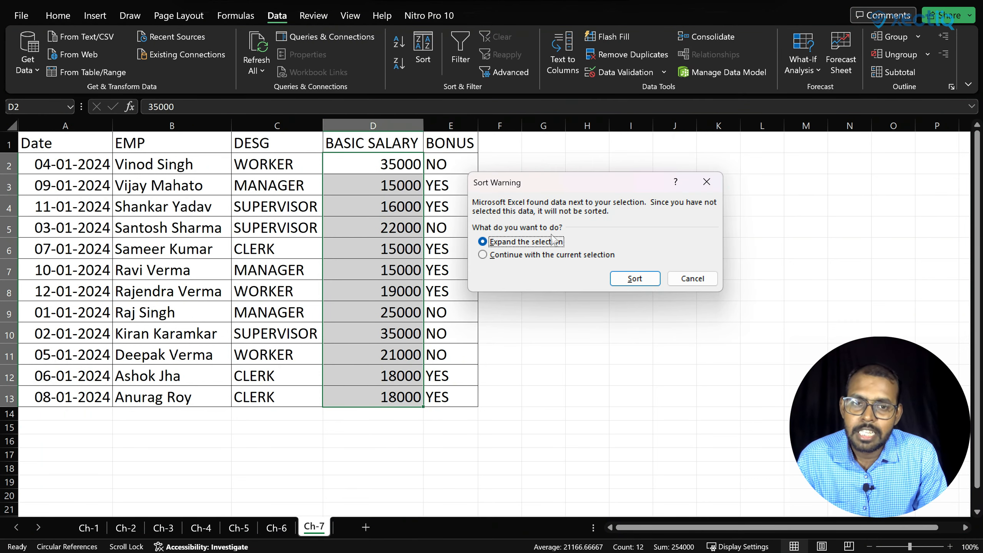
{"action": "left_click", "coordinate": [634, 279]}
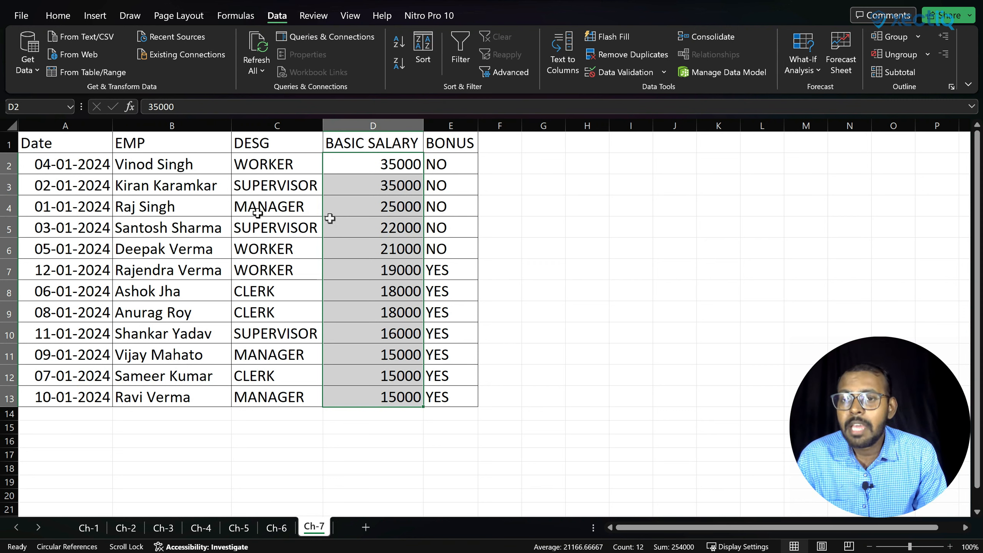
{"action": "left_click", "coordinate": [271, 208]}
{"action": "left_click_drag", "start_coordinate": [186, 164], "coordinate": [193, 397]}
{"action": "left_click_drag", "start_coordinate": [298, 163], "coordinate": [292, 231]}
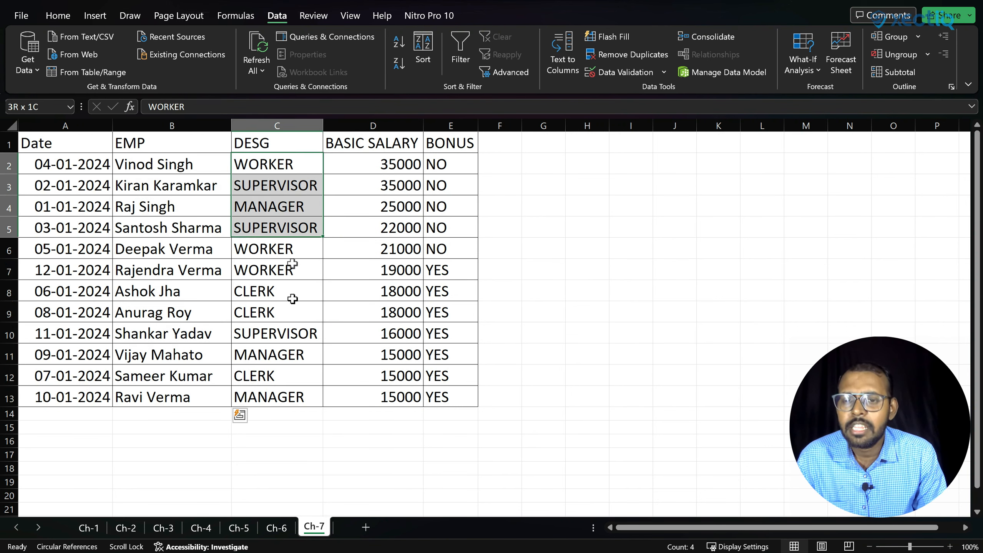
{"action": "left_click_drag", "start_coordinate": [292, 299], "coordinate": [292, 425]}
{"action": "left_click", "coordinate": [526, 378]}
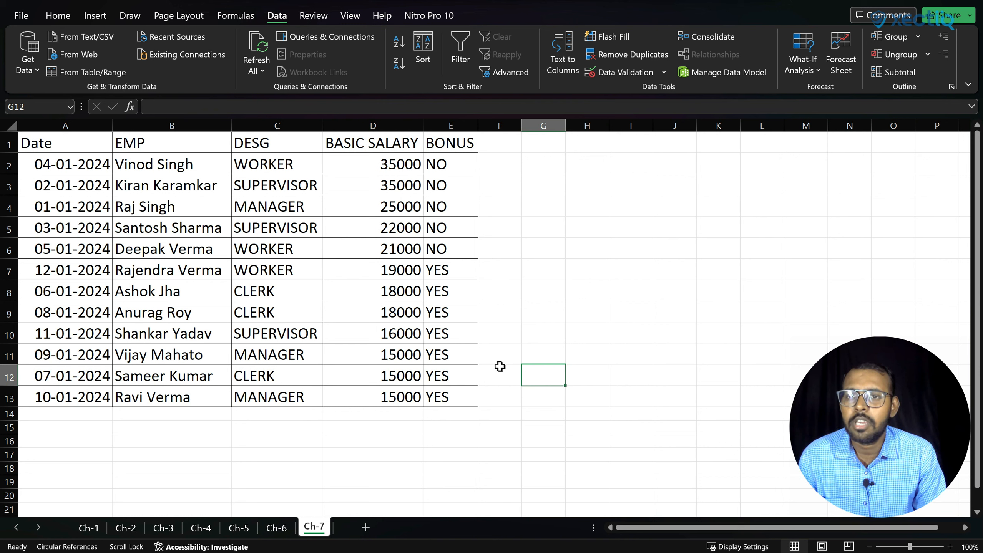
Start a custom sort on the employee table A1:E13 with DESG as the sort column
{"action": "left_click", "coordinate": [51, 164]}
{"action": "left_click_drag", "start_coordinate": [43, 142], "coordinate": [440, 397]}
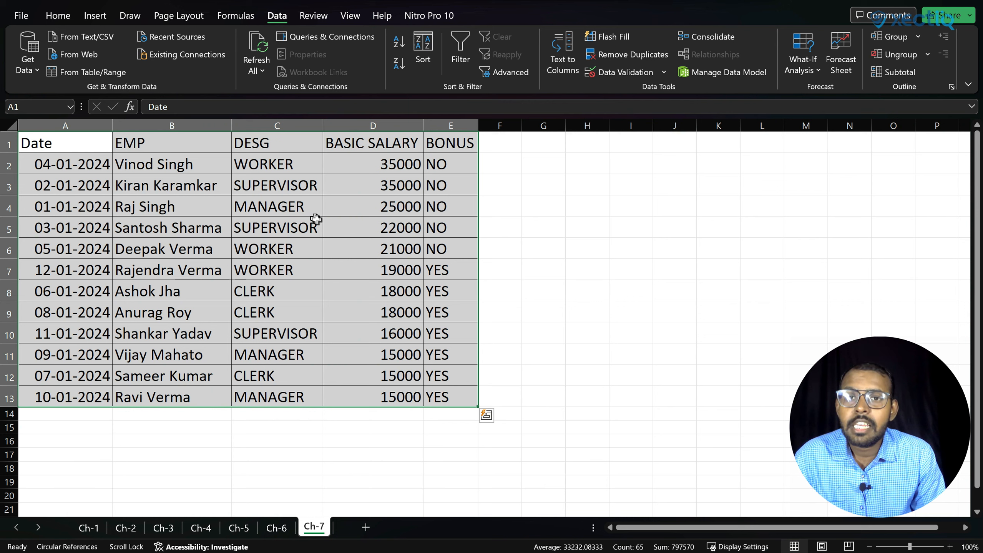
{"action": "left_click", "coordinate": [424, 50]}
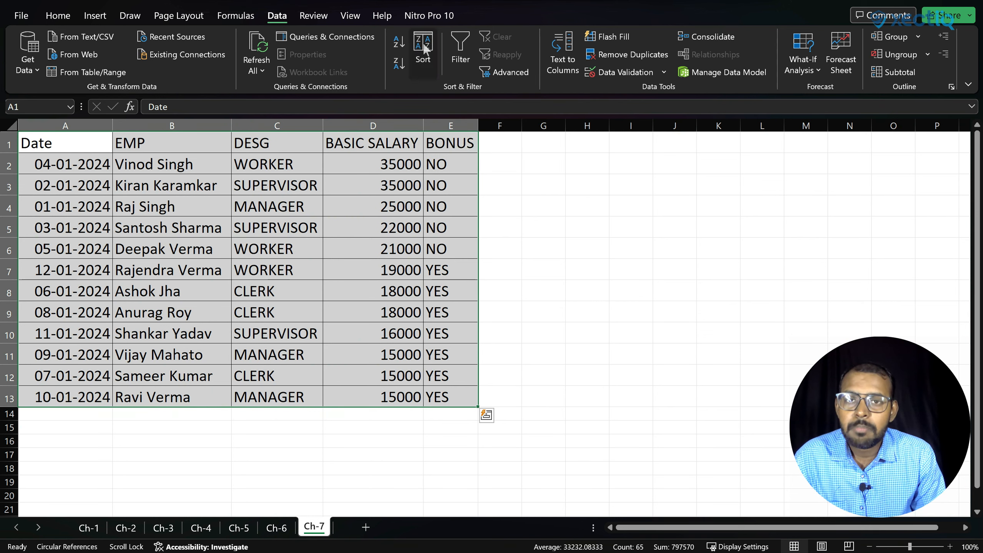
{"action": "left_click_drag", "start_coordinate": [486, 161], "coordinate": [387, 149]}
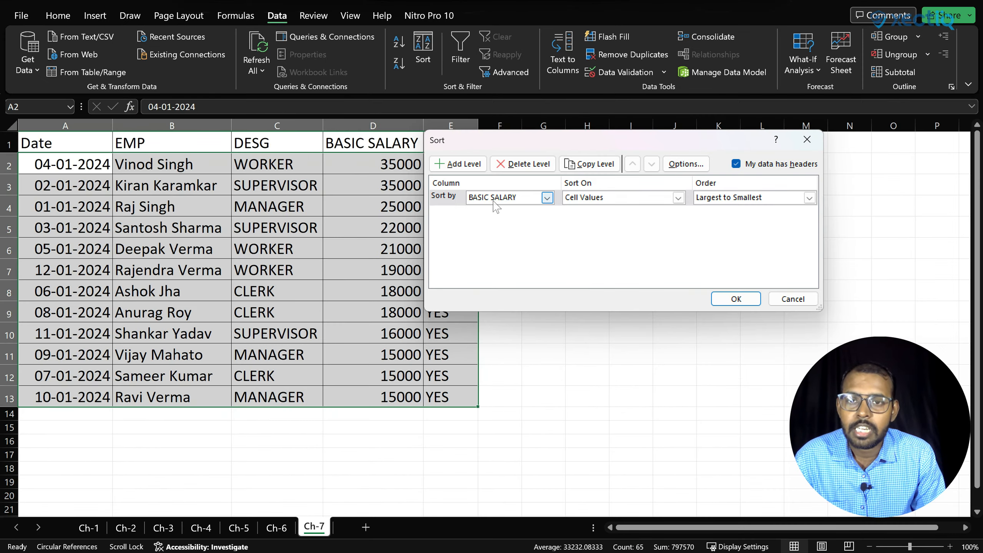
{"action": "left_click", "coordinate": [503, 198]}
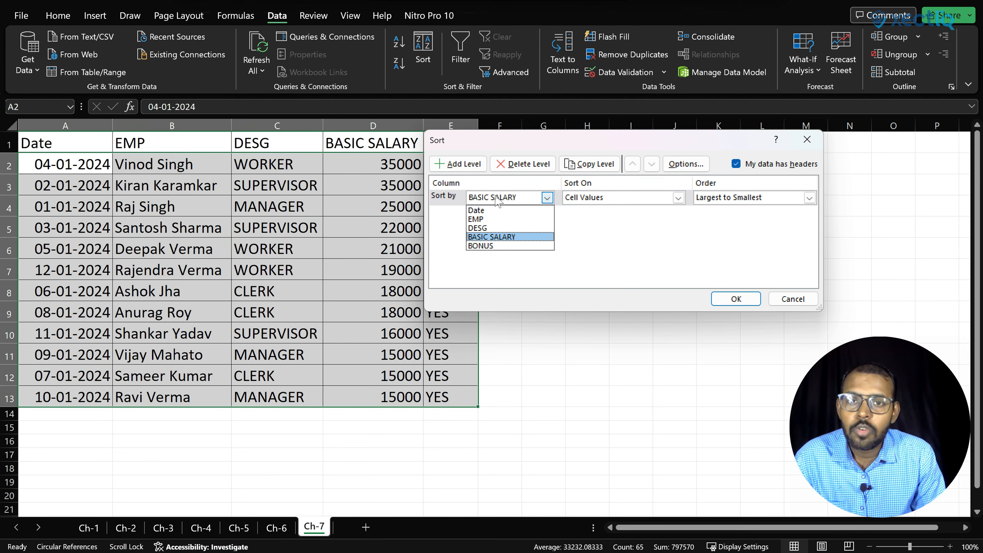
{"action": "left_click", "coordinate": [504, 228]}
{"action": "left_click_drag", "start_coordinate": [542, 140], "coordinate": [623, 133]}
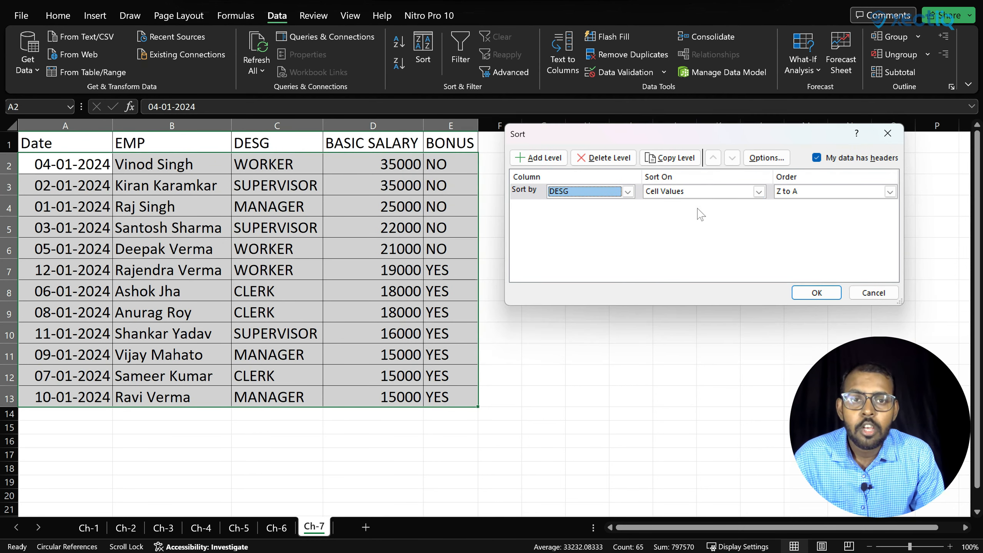
Sort the DESG level on Cell Values and set its order to A to Z
{"action": "left_click", "coordinate": [674, 192]}
{"action": "left_click", "coordinate": [674, 203]}
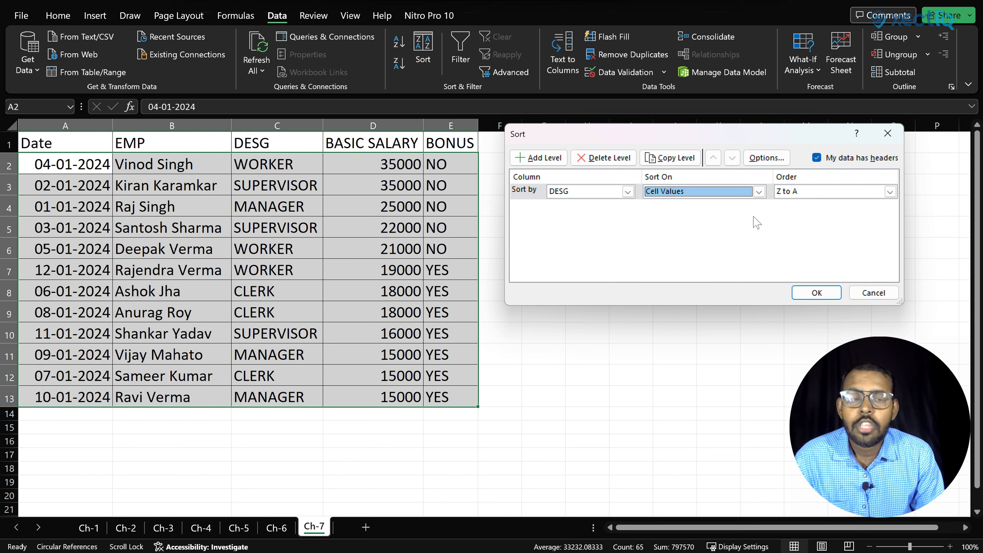
{"action": "left_click", "coordinate": [790, 195]}
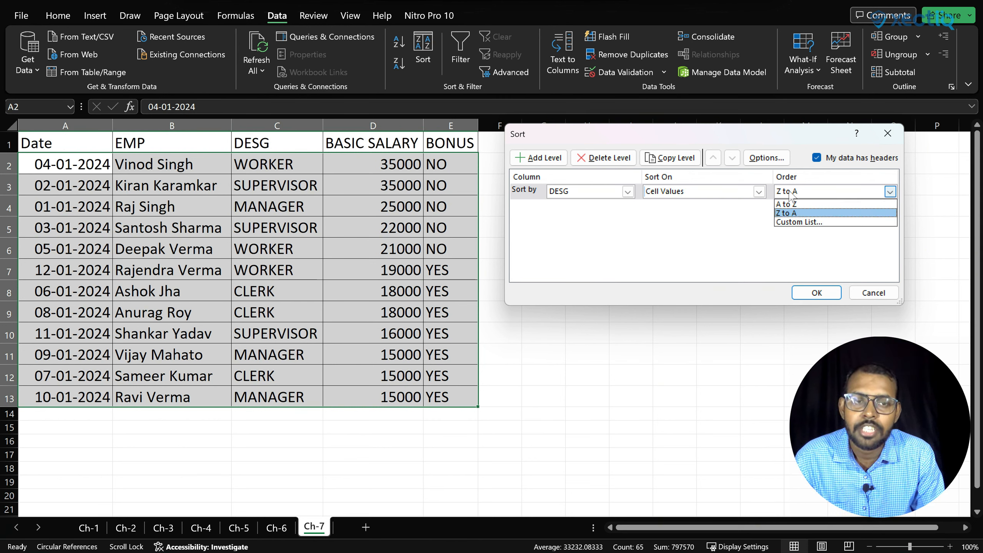
{"action": "left_click", "coordinate": [794, 193]}
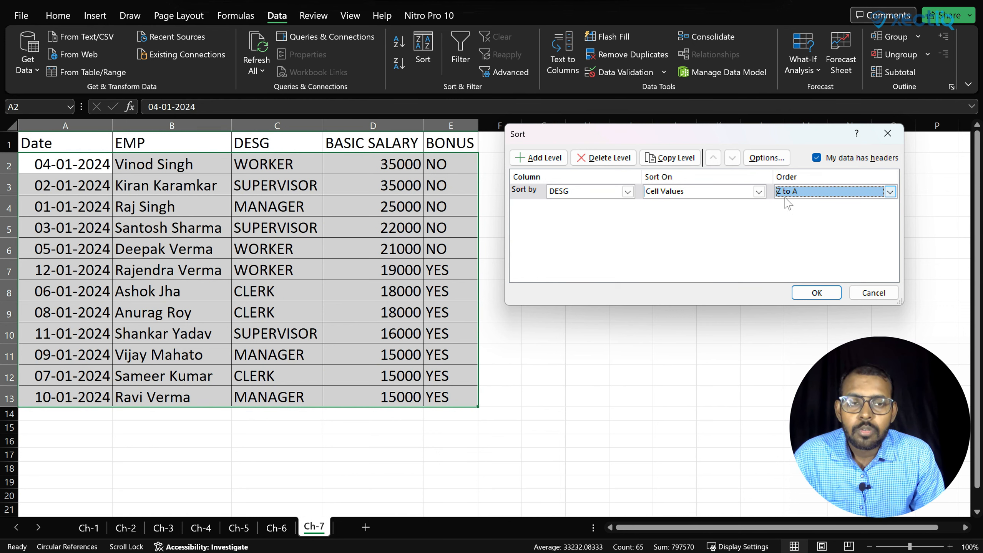
{"action": "left_click", "coordinate": [794, 195]}
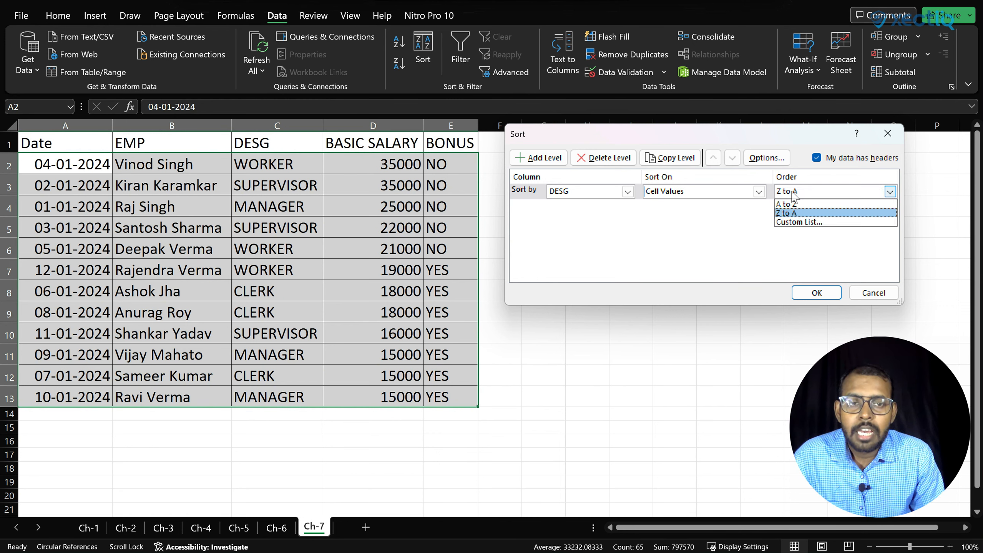
{"action": "left_click", "coordinate": [807, 204]}
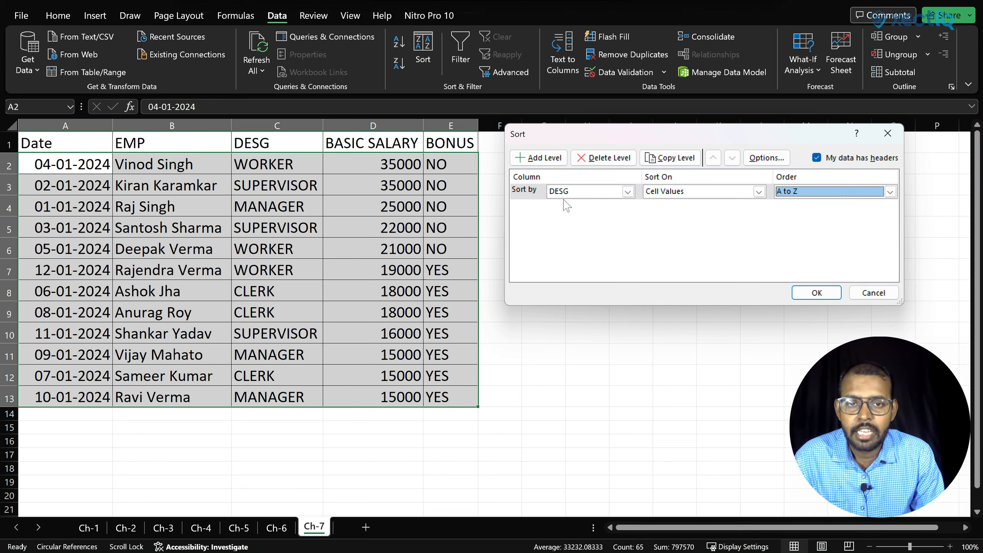
Add a second sort level for EMP in Z to A order and try applying the two-level sort
{"action": "left_click", "coordinate": [542, 163]}
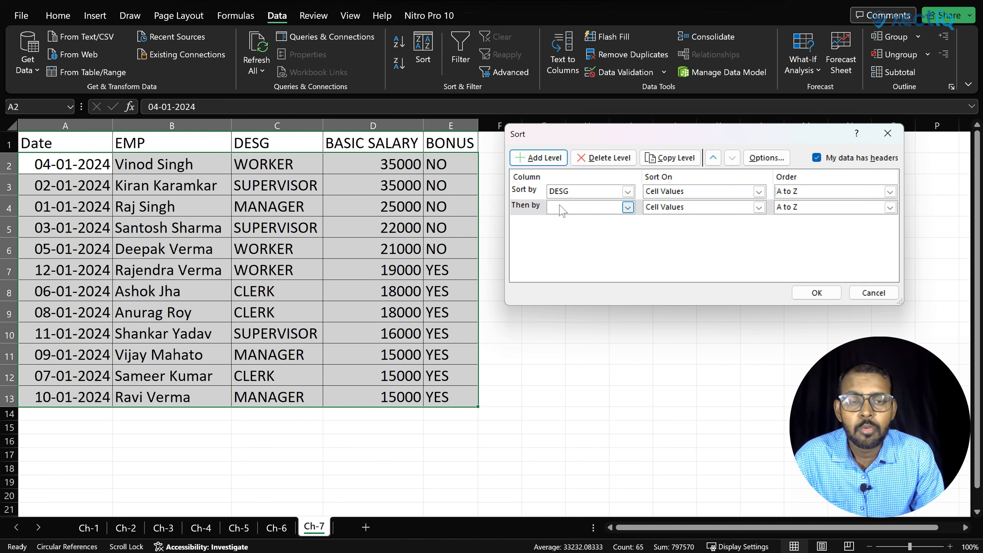
{"action": "left_click", "coordinate": [628, 208]}
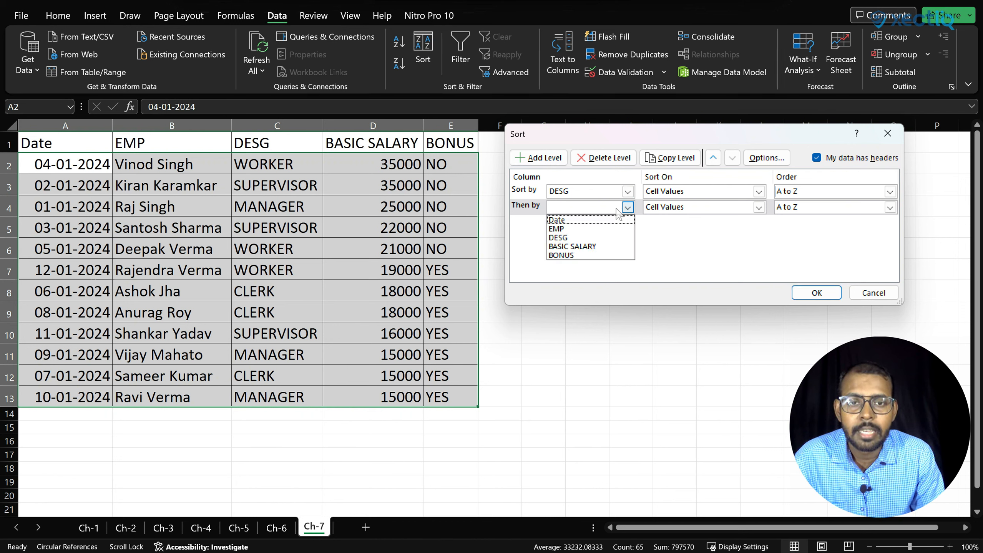
{"action": "left_click", "coordinate": [575, 230]}
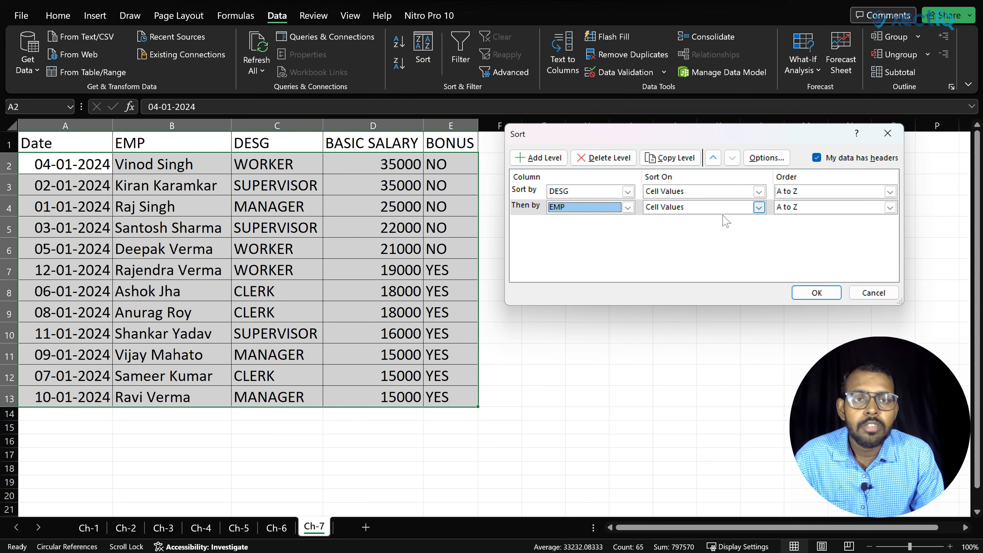
{"action": "left_click", "coordinate": [890, 207]}
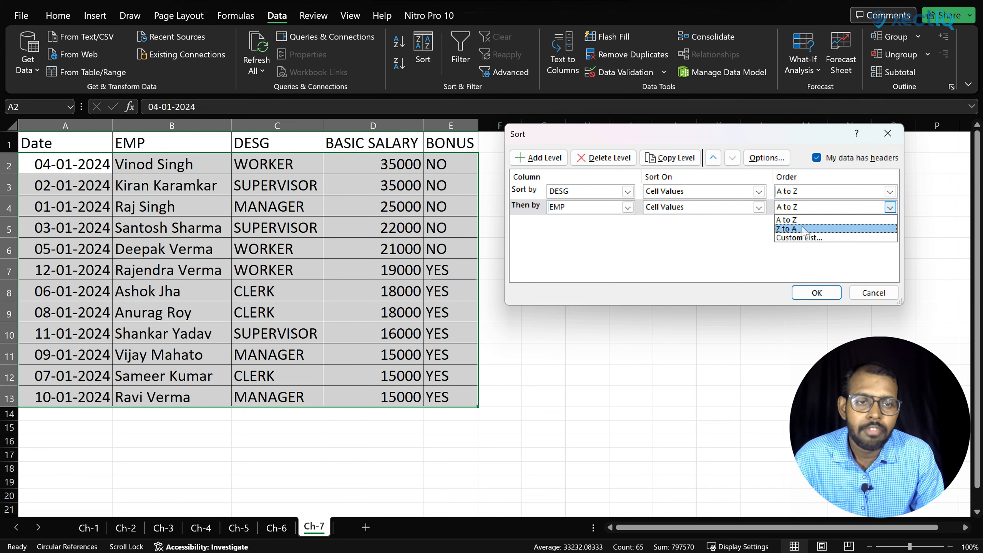
{"action": "left_click", "coordinate": [804, 230]}
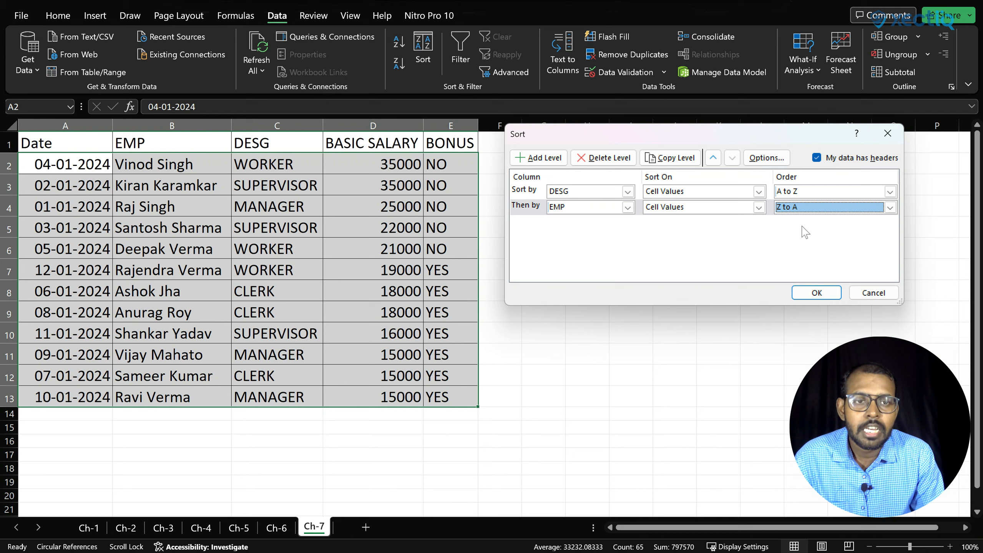
{"action": "left_click", "coordinate": [816, 291]}
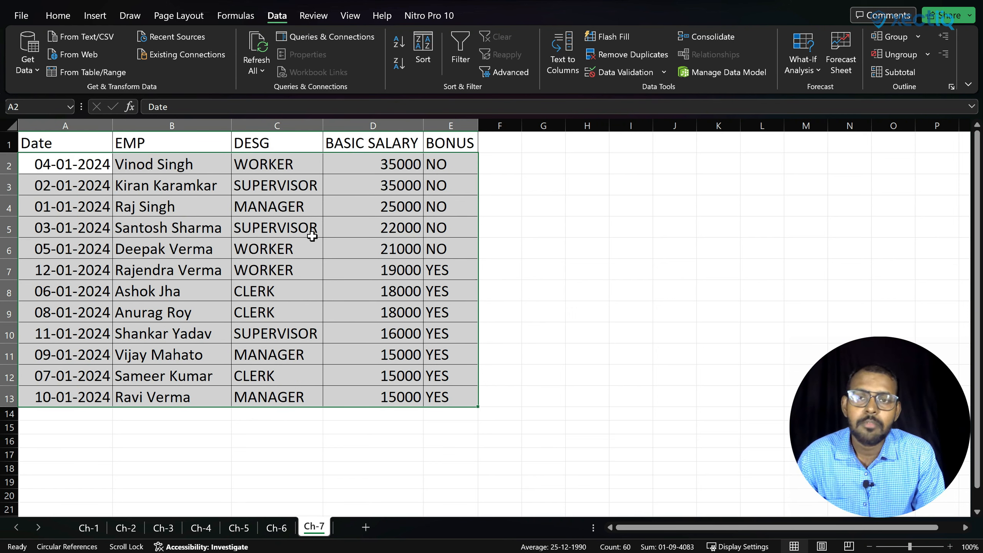
Start another custom sort on A1:E13 and add two levels below the BASIC SALARY level
{"action": "left_click", "coordinate": [193, 198]}
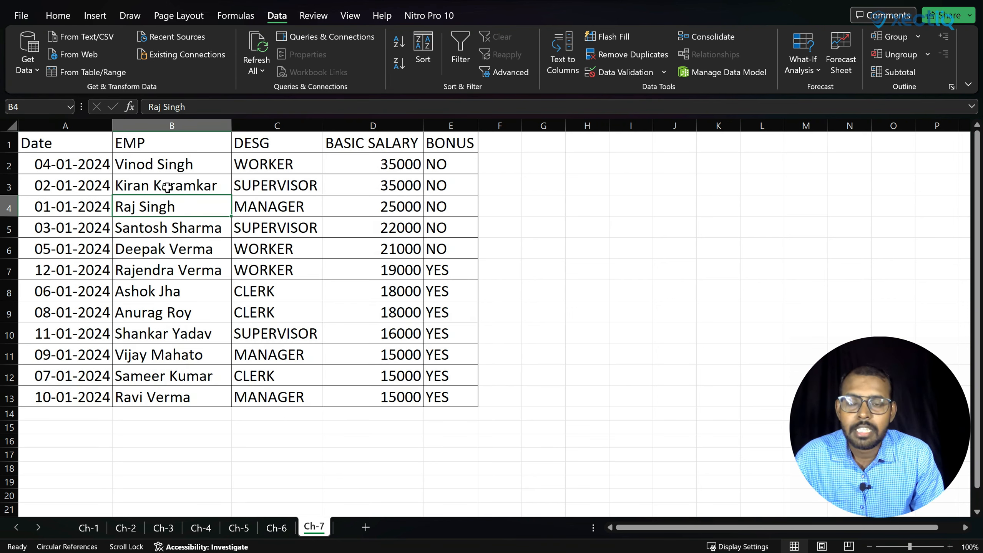
{"action": "left_click_drag", "start_coordinate": [62, 143], "coordinate": [444, 399]}
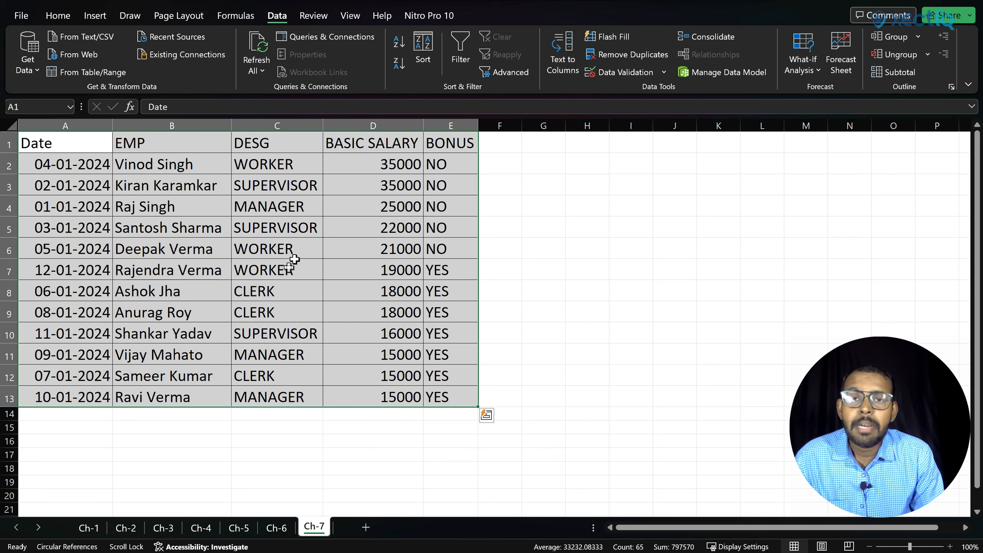
{"action": "left_click", "coordinate": [428, 56]}
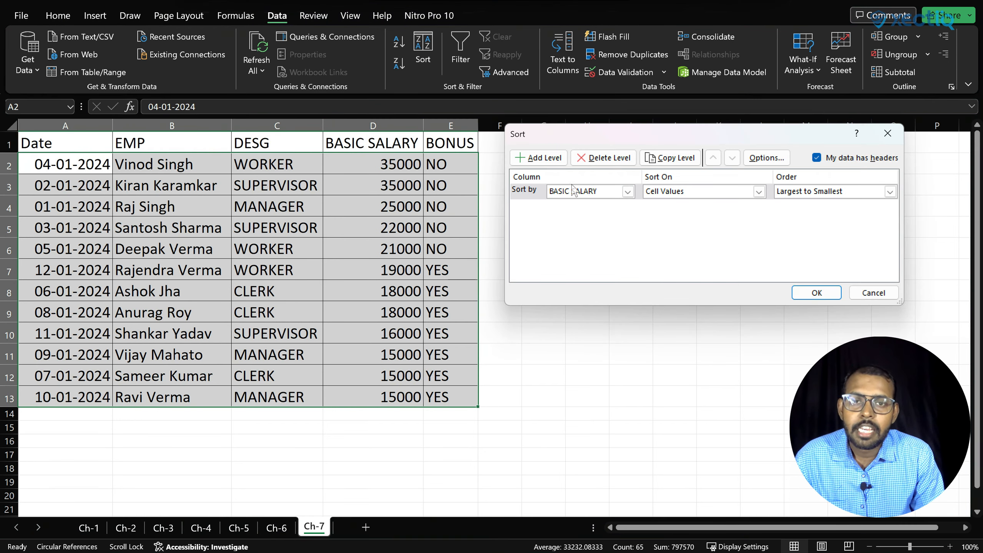
{"action": "left_click", "coordinate": [542, 159]}
{"action": "left_click", "coordinate": [542, 160]}
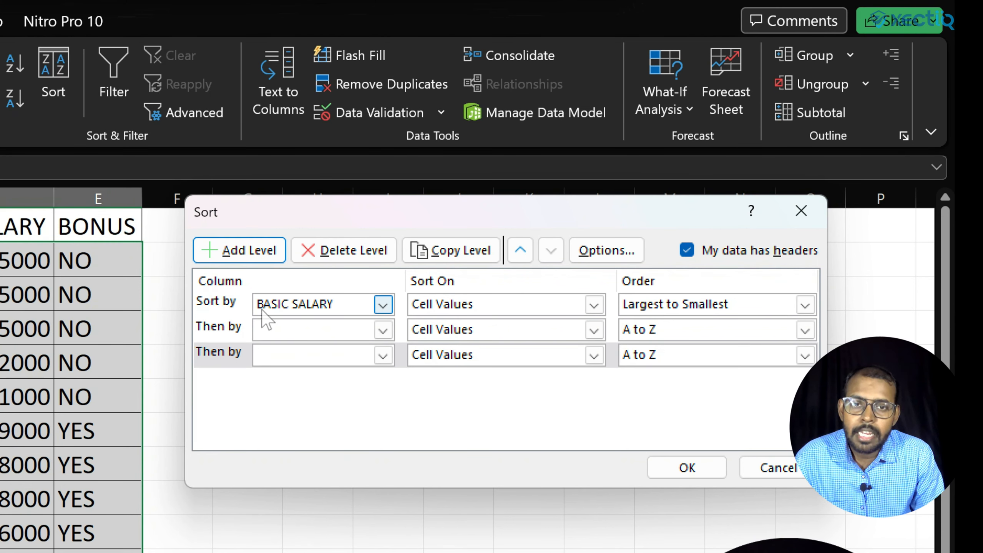
Set the second sort level to EMP and the third to BASIC SALARY, Smallest to Largest
{"action": "left_click", "coordinate": [382, 330]}
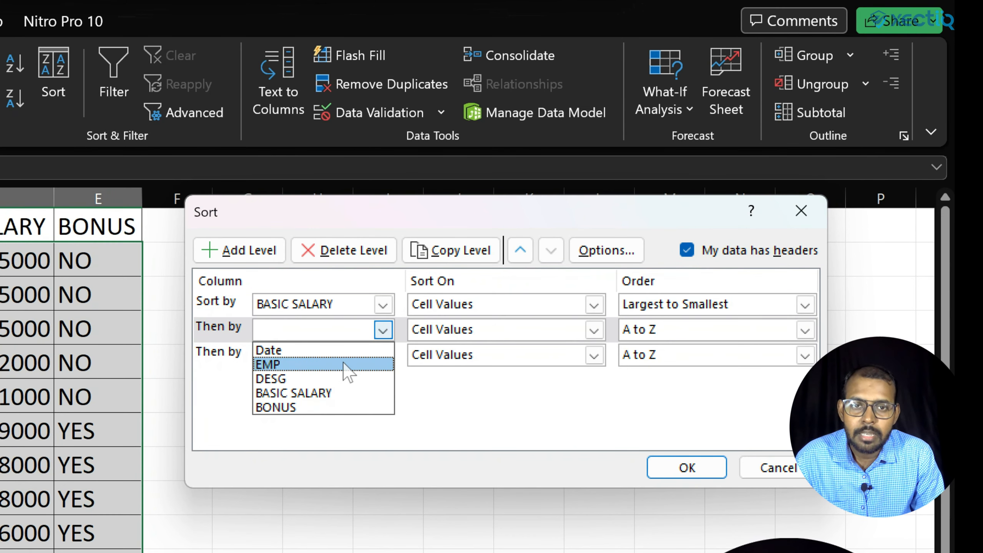
{"action": "left_click", "coordinate": [343, 365]}
{"action": "left_click", "coordinate": [382, 355]}
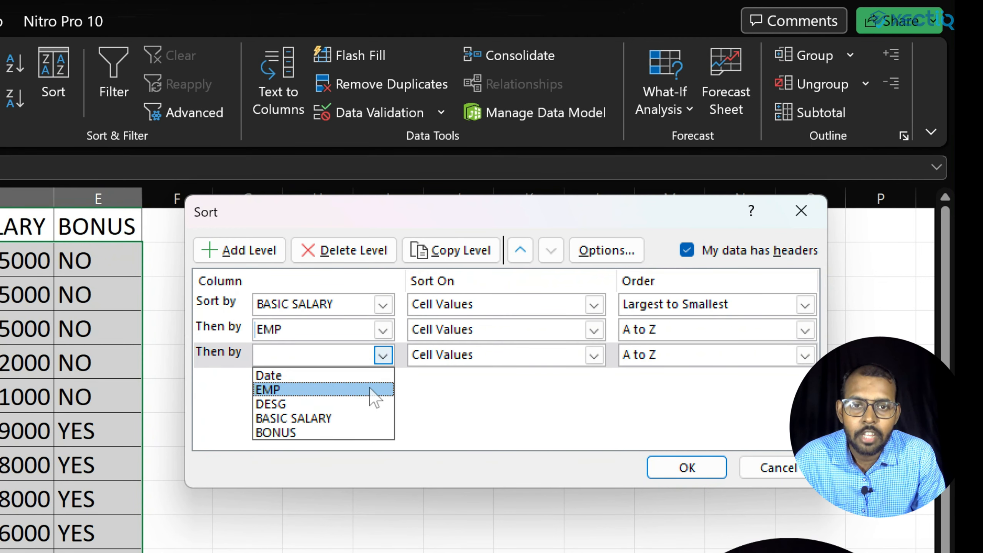
{"action": "left_click", "coordinate": [351, 419]}
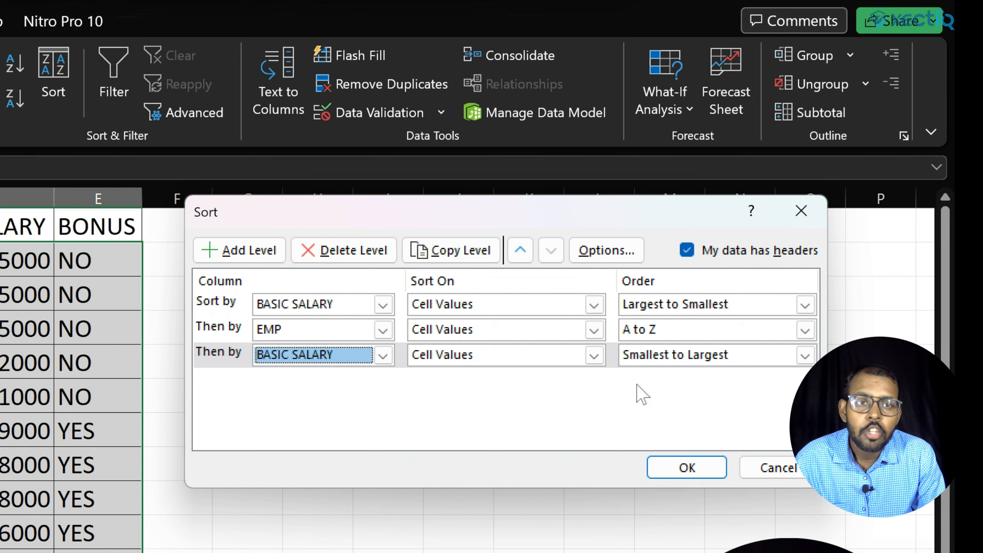
{"action": "left_click", "coordinate": [700, 356]}
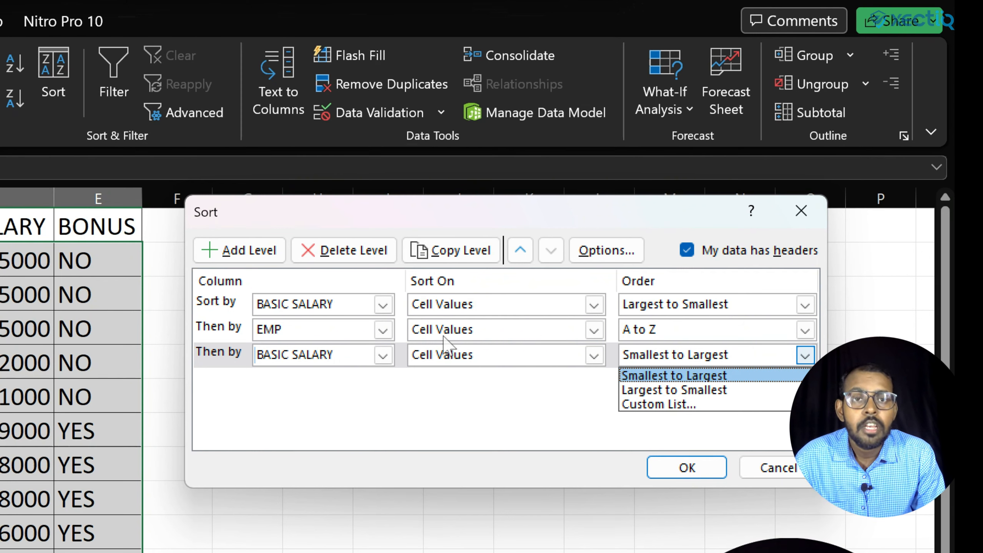
{"action": "left_click", "coordinate": [433, 419]}
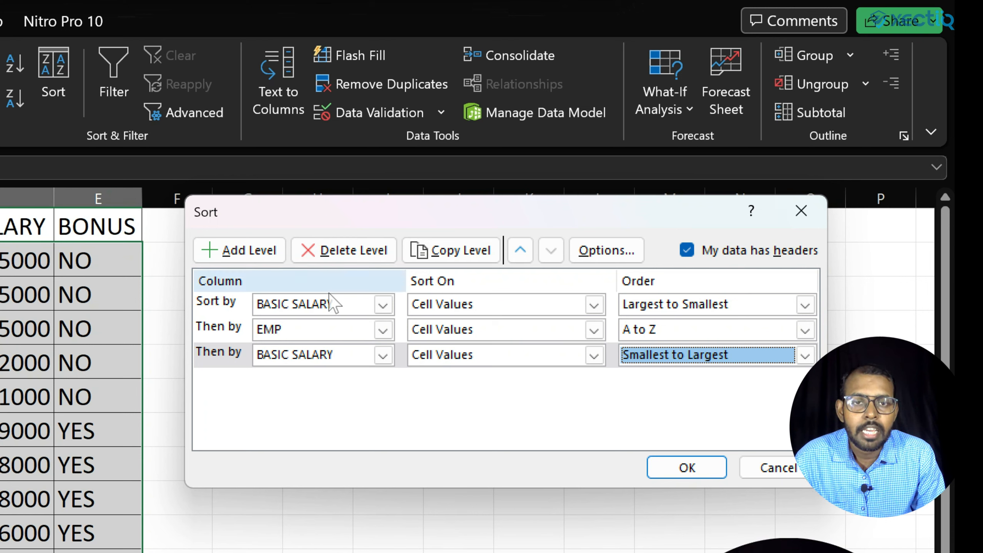
Delete the third sort level for BASIC SALARY and duplicate the EMP level
{"action": "left_click", "coordinate": [353, 262]}
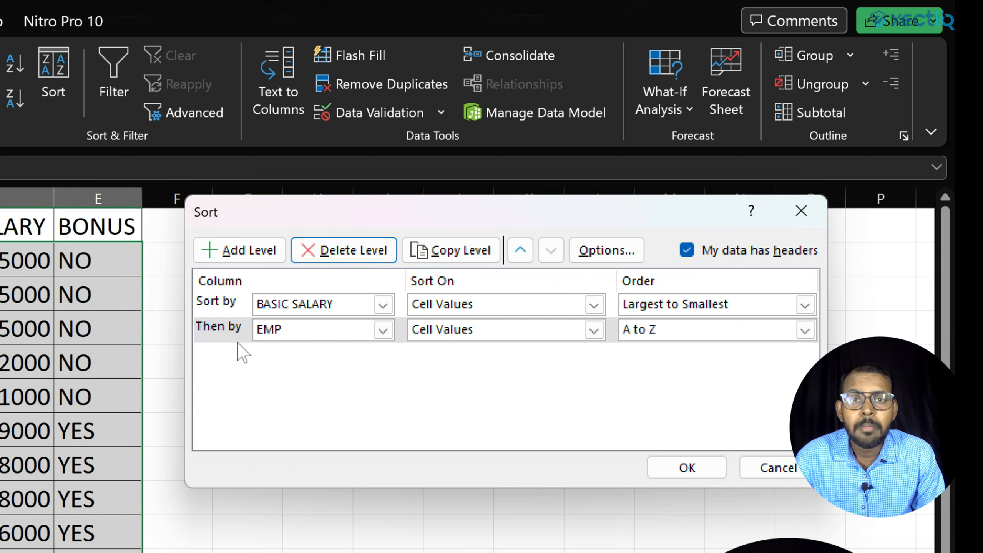
{"action": "left_click", "coordinate": [224, 330]}
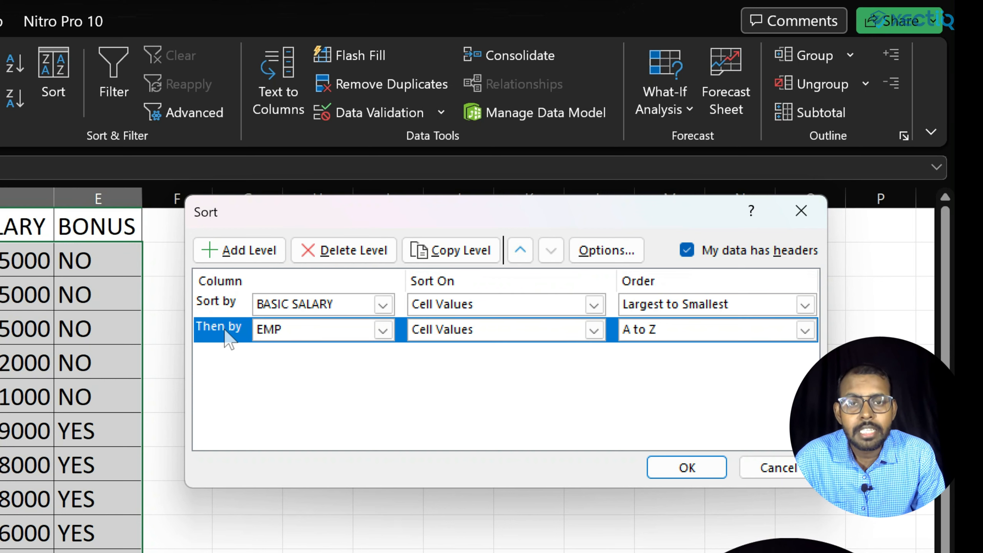
{"action": "left_click", "coordinate": [438, 258]}
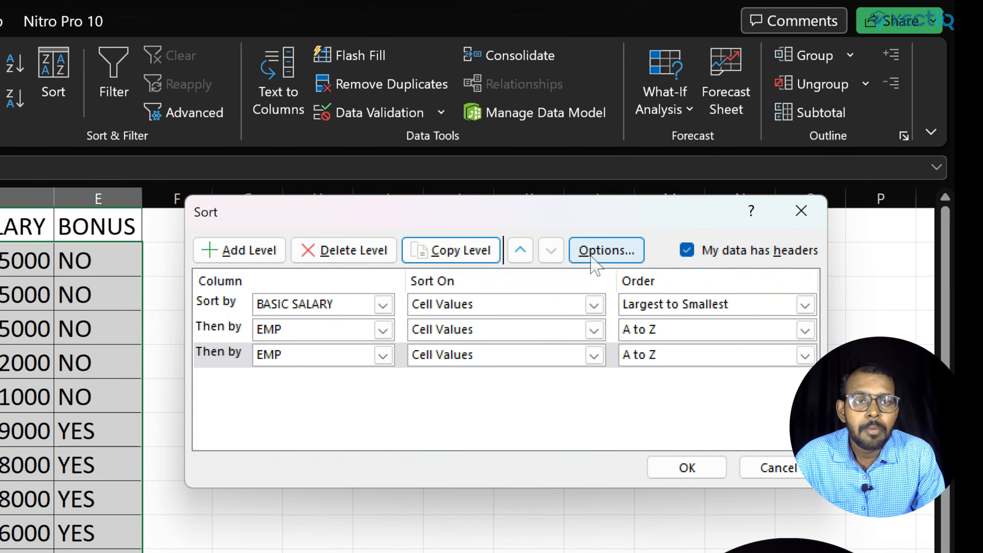
Check the sort options for case sensitivity and orientation, and close the custom sort without applying it
{"action": "left_click", "coordinate": [592, 258]}
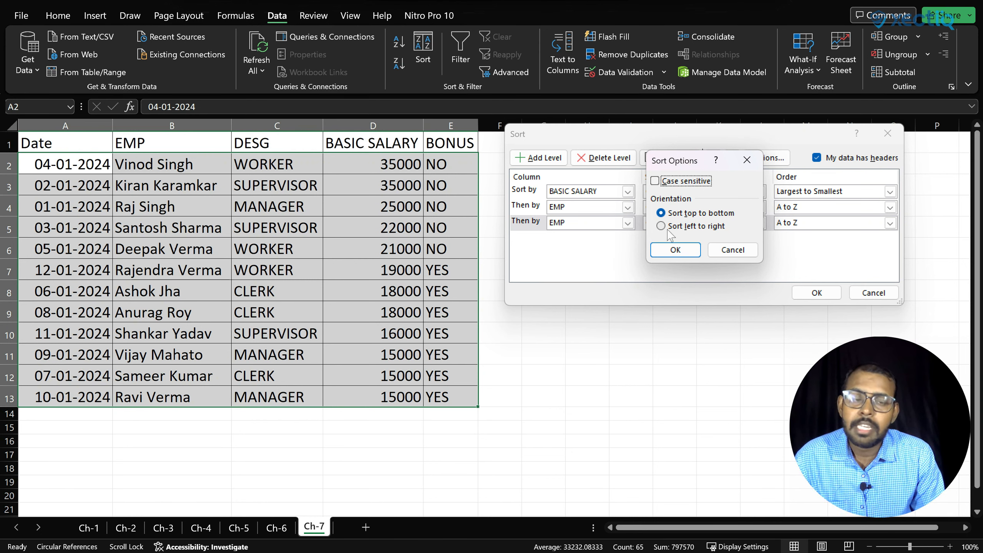
{"action": "left_click", "coordinate": [739, 254]}
{"action": "left_click", "coordinate": [887, 134]}
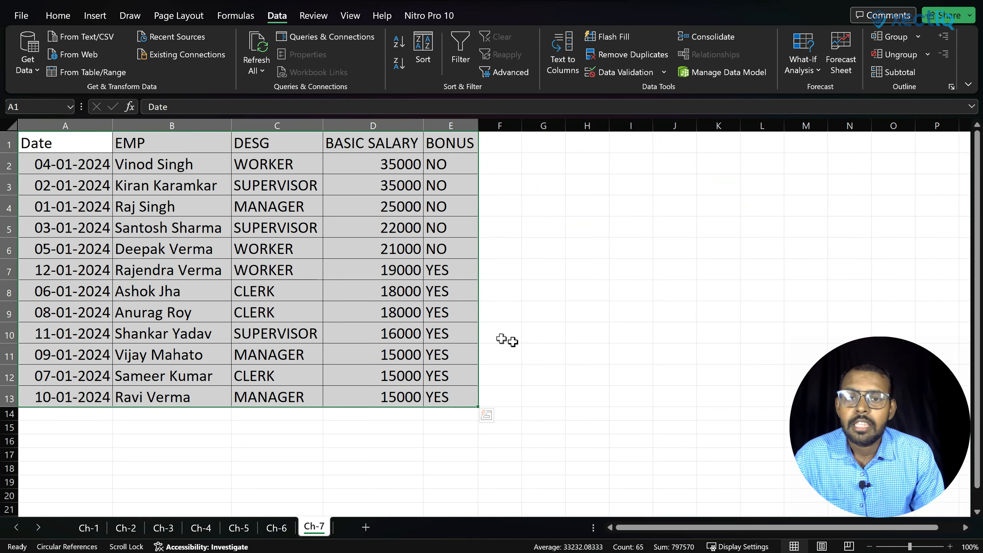
{"action": "left_click", "coordinate": [667, 333]}
Copy the DESG entries in C2:C6 and paste them transposed into row 1 starting at H1
{"action": "left_click", "coordinate": [270, 169]}
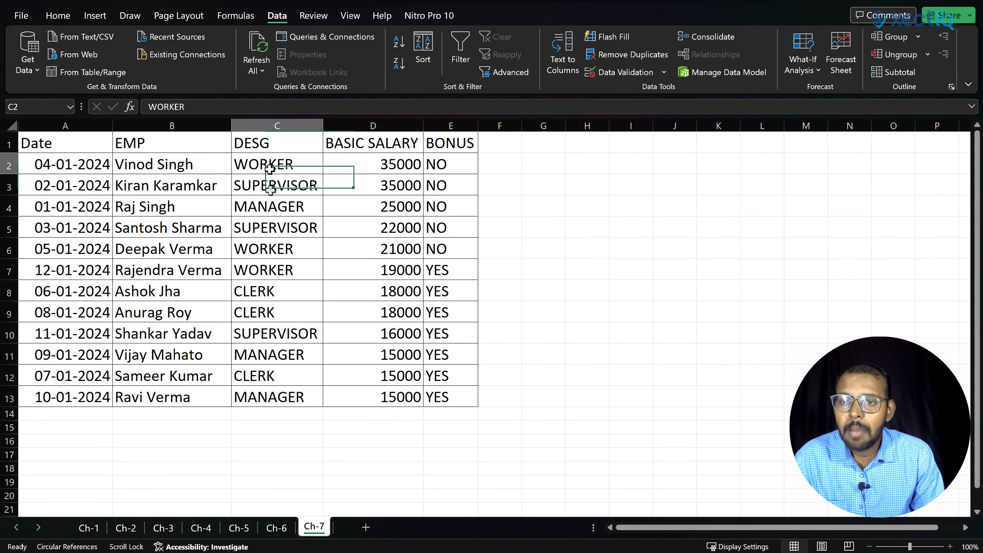
{"action": "left_click_drag", "start_coordinate": [270, 169], "coordinate": [274, 228]}
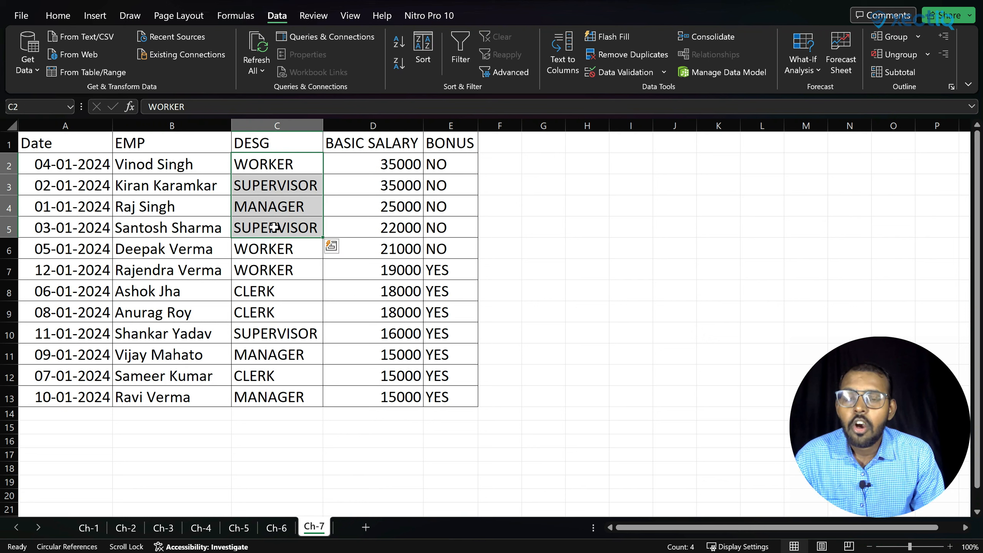
{"action": "key", "text": "ctrl+c"}
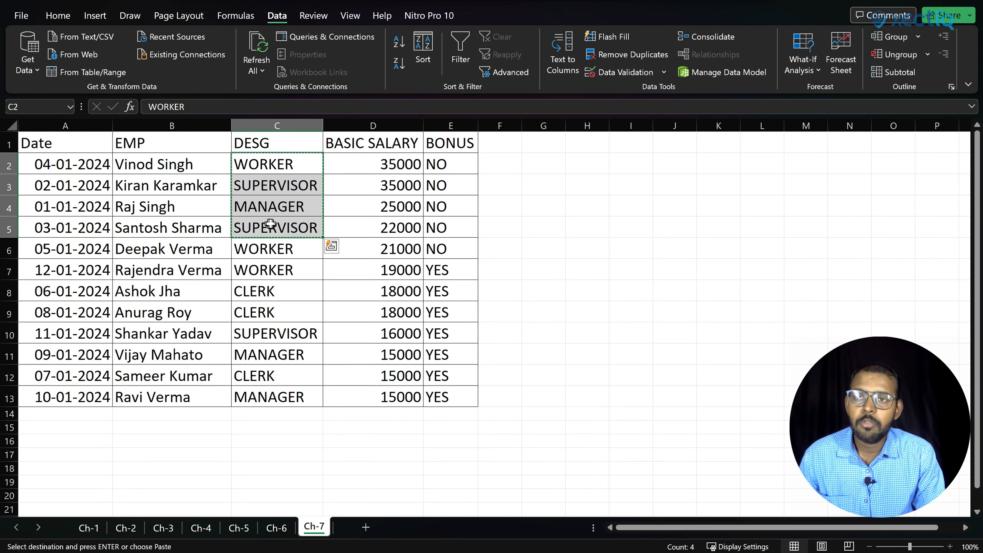
{"action": "left_click", "coordinate": [579, 147]}
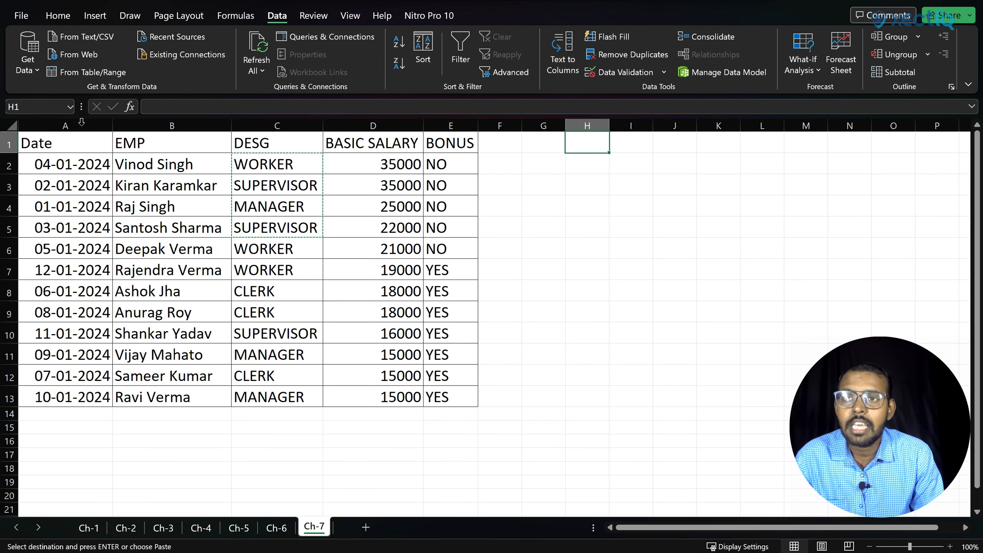
{"action": "left_click", "coordinate": [61, 19]}
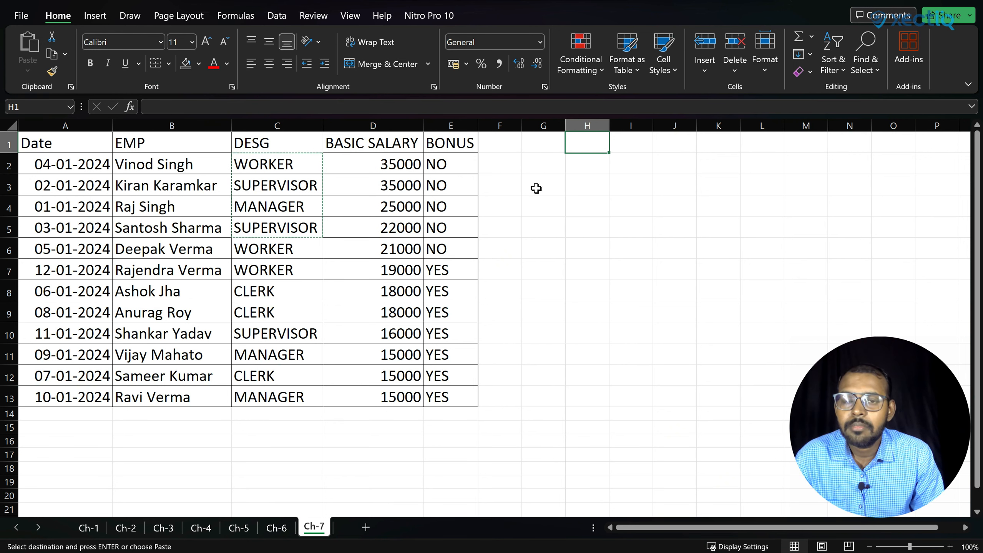
{"action": "left_click", "coordinate": [32, 73]}
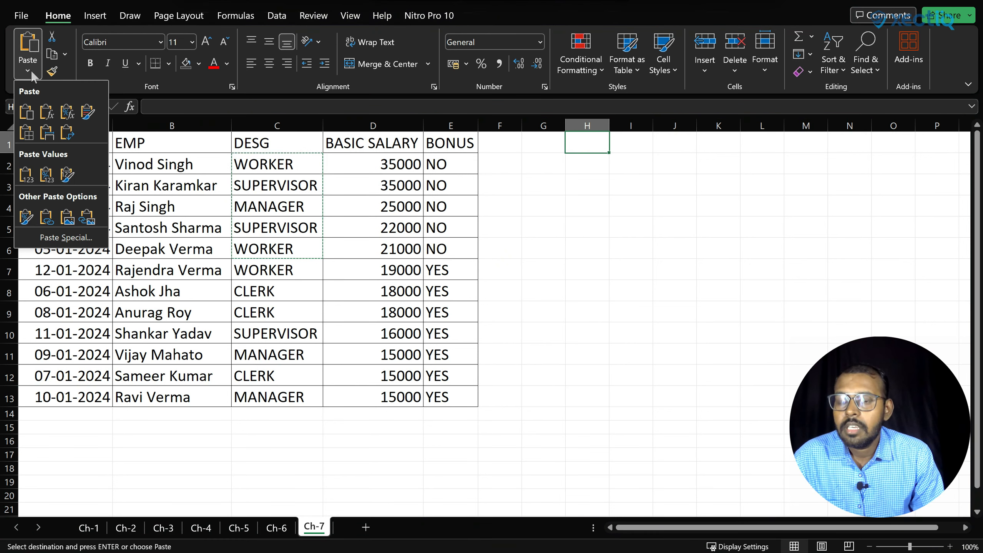
{"action": "left_click", "coordinate": [66, 133]}
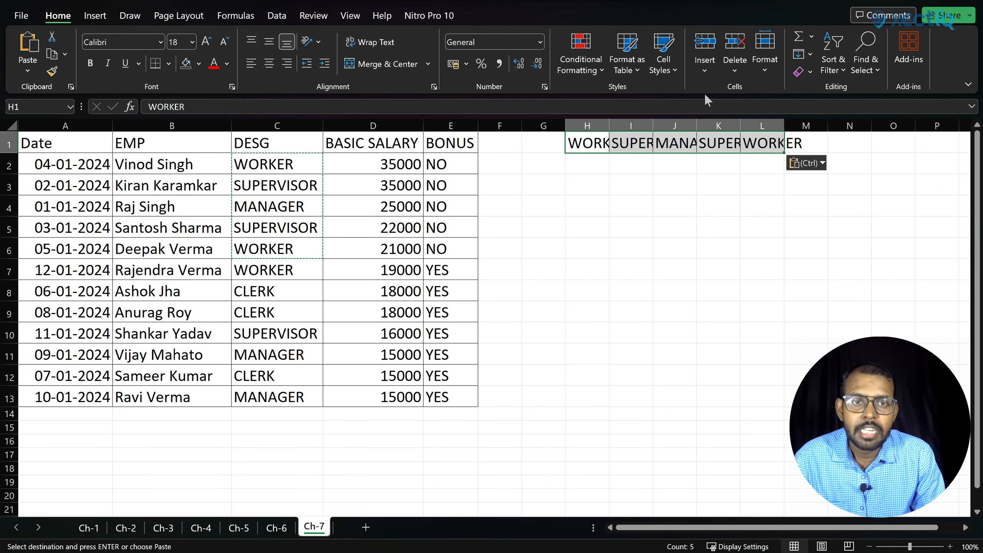
AutoFit the column widths of the transposed entries in H1:L1
{"action": "left_click", "coordinate": [766, 74]}
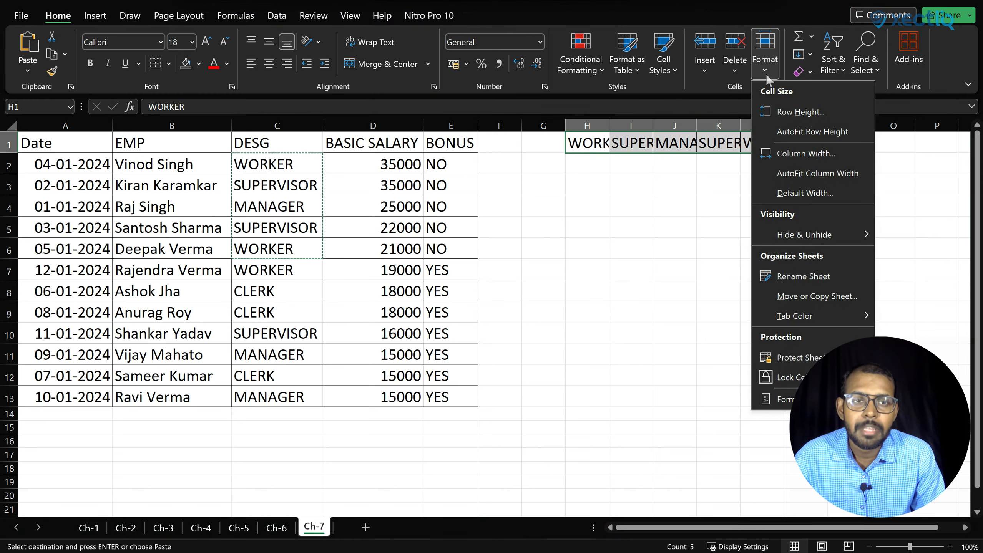
{"action": "left_click", "coordinate": [800, 172]}
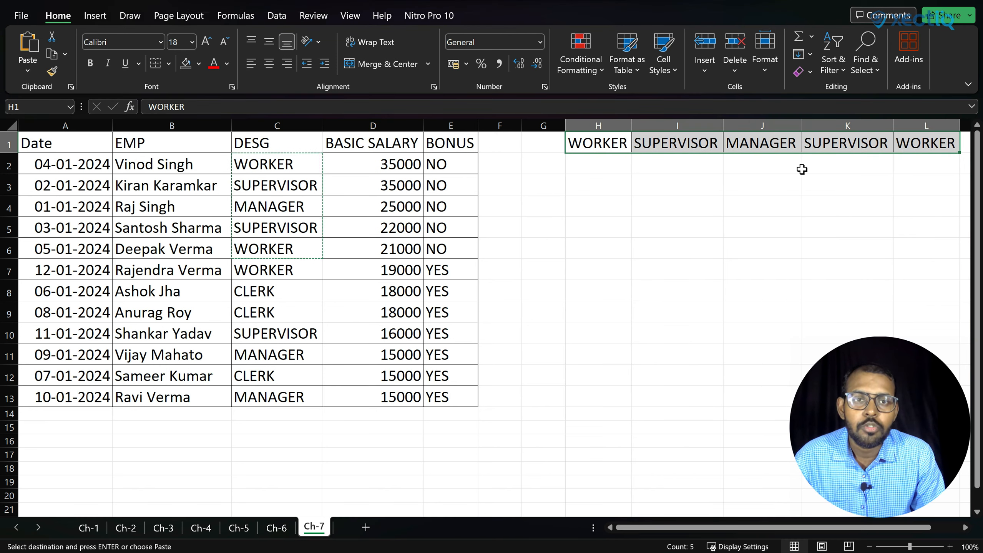
{"action": "left_click", "coordinate": [791, 183]}
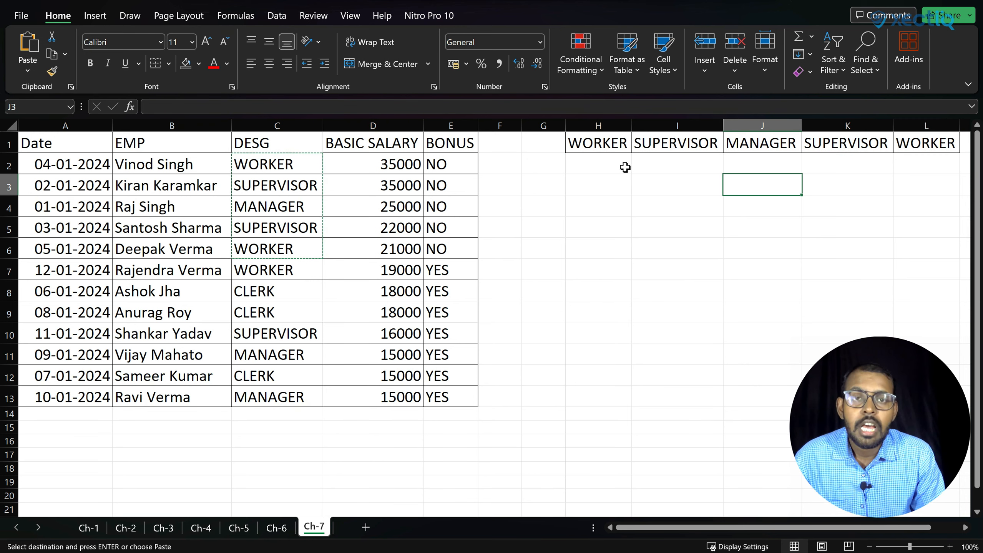
Start a custom sort on H1:L1 and set its orientation to sort left to right
{"action": "left_click_drag", "start_coordinate": [590, 144], "coordinate": [912, 143]}
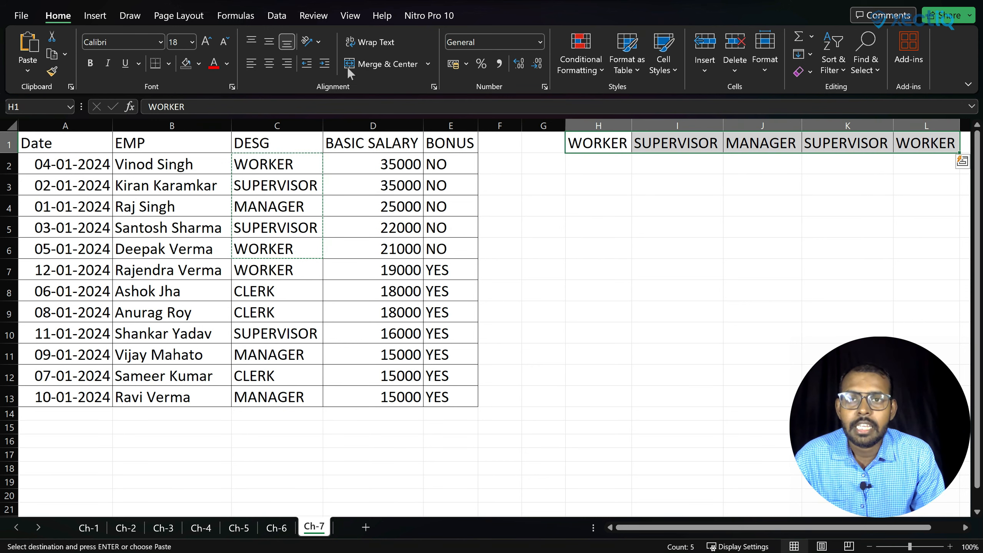
{"action": "left_click", "coordinate": [276, 15]}
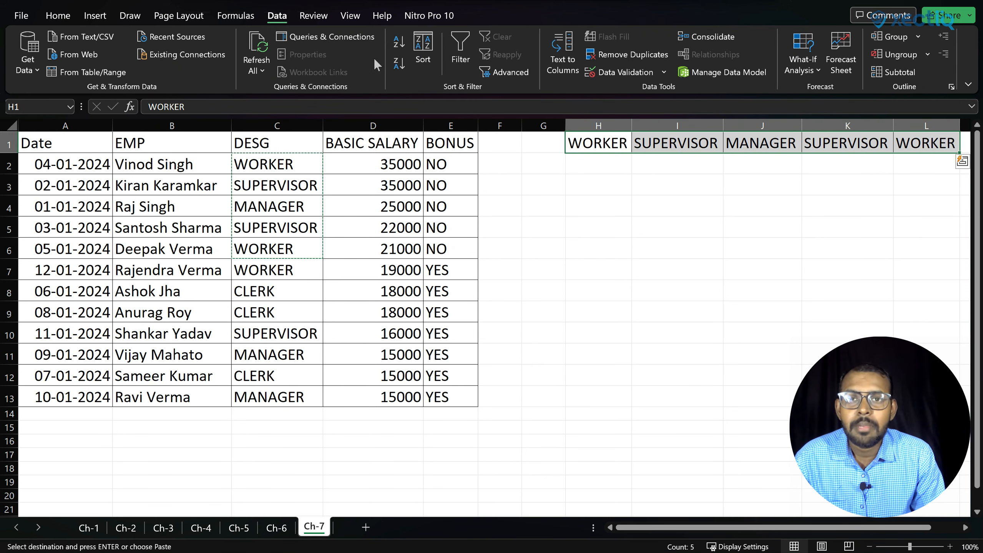
{"action": "left_click", "coordinate": [423, 50]}
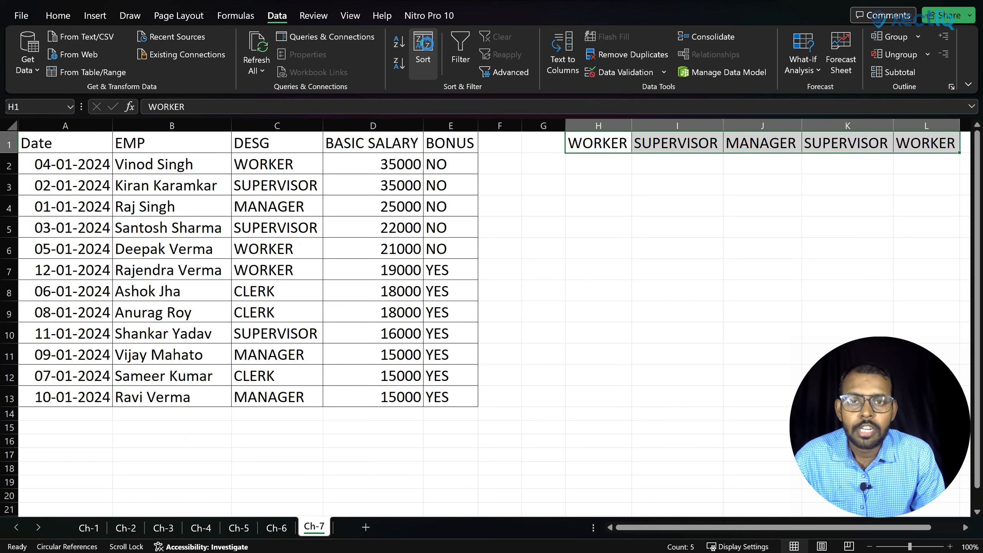
{"action": "left_click_drag", "start_coordinate": [621, 136], "coordinate": [222, 86]}
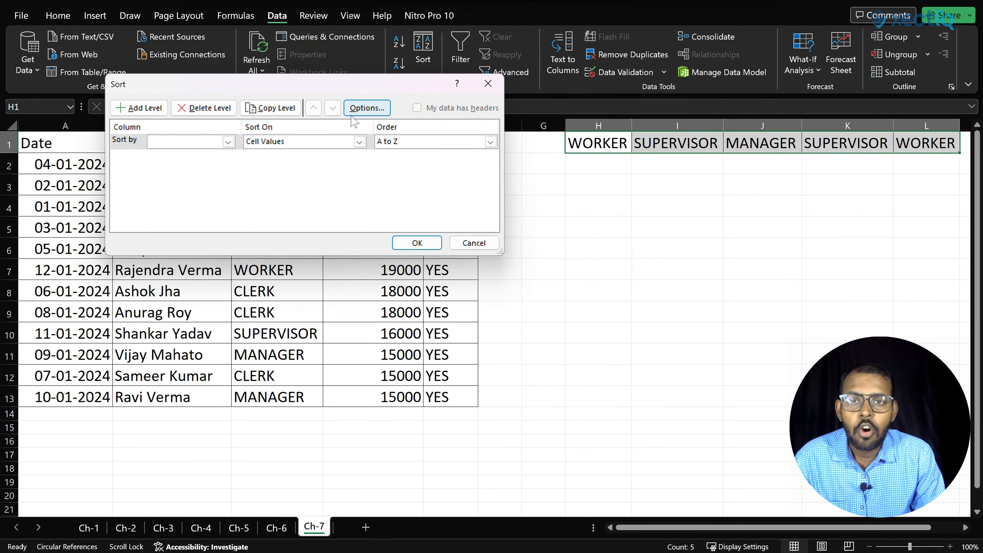
{"action": "left_click", "coordinate": [367, 108]}
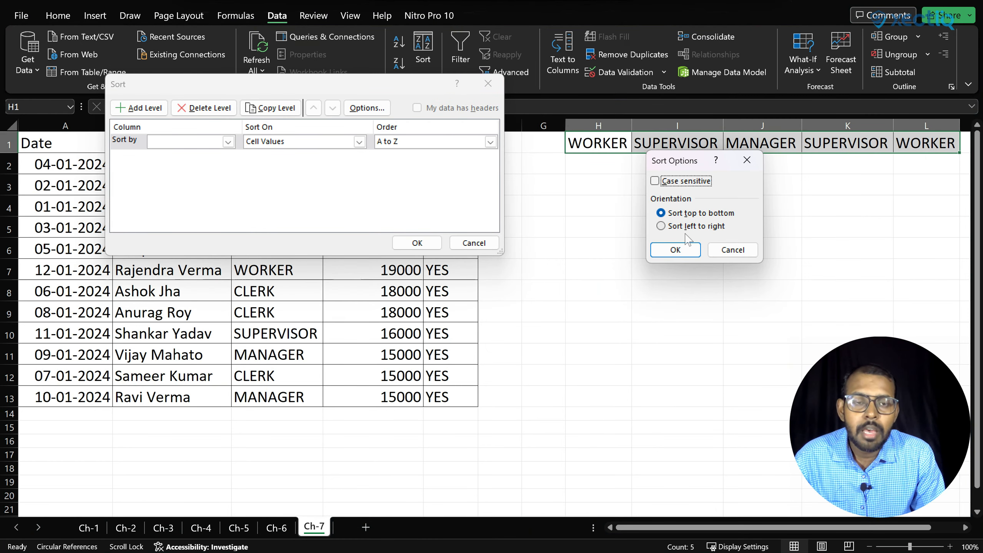
{"action": "left_click", "coordinate": [679, 228]}
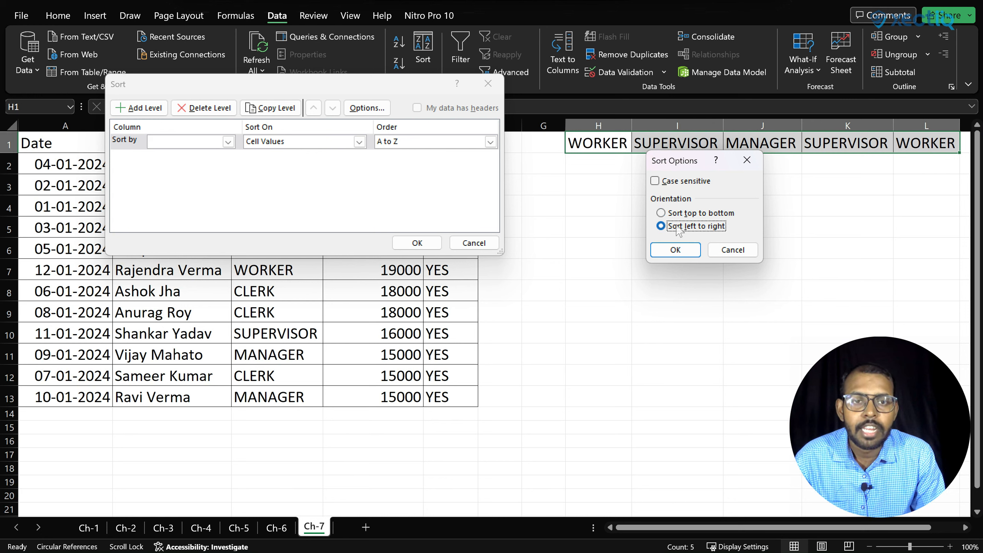
{"action": "left_click", "coordinate": [675, 249]}
Sort the entries in H1:L1 by Row 1 on cell values, A to Z
{"action": "left_click", "coordinate": [228, 142]}
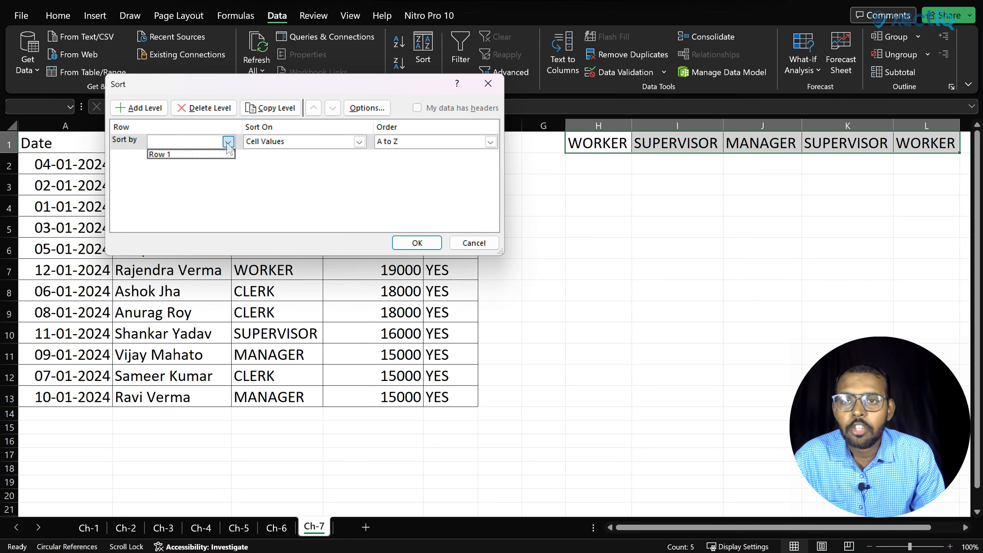
{"action": "left_click", "coordinate": [199, 155]}
{"action": "left_click", "coordinate": [424, 144]}
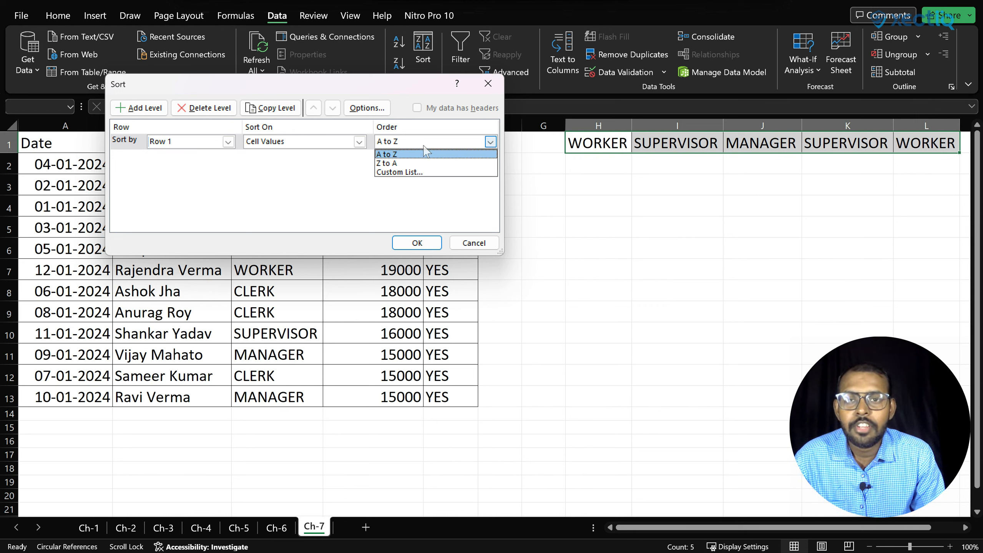
{"action": "left_click", "coordinate": [426, 154]}
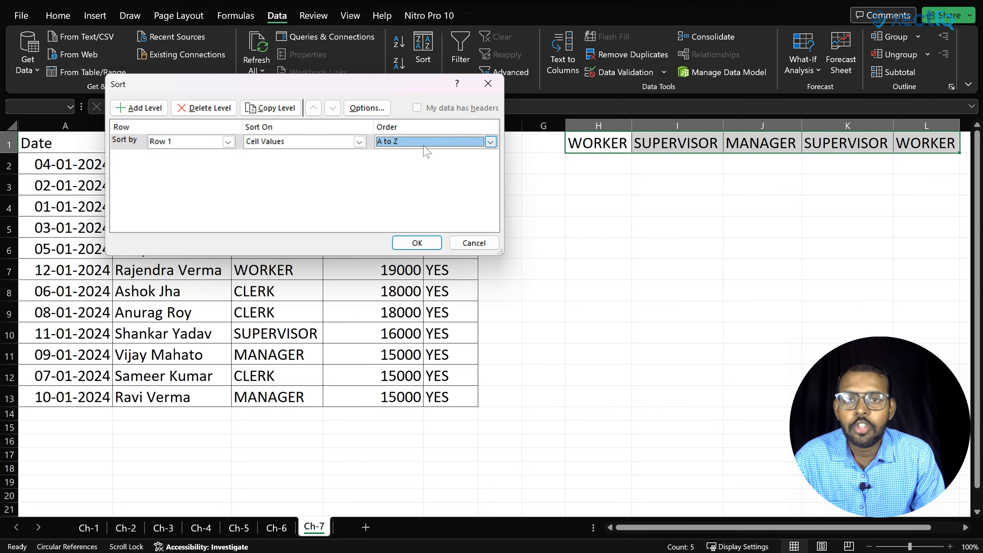
{"action": "left_click", "coordinate": [417, 244]}
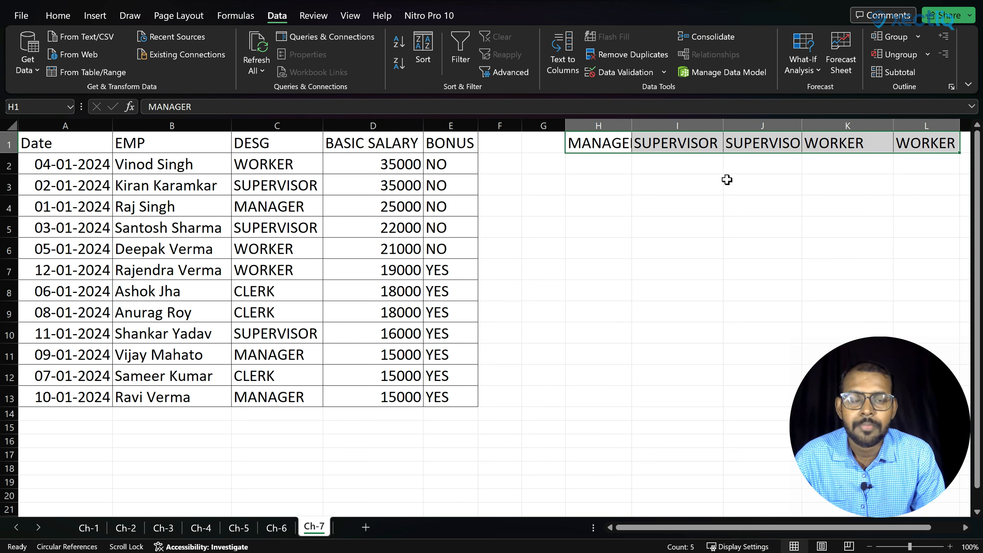
{"action": "left_click", "coordinate": [698, 222]}
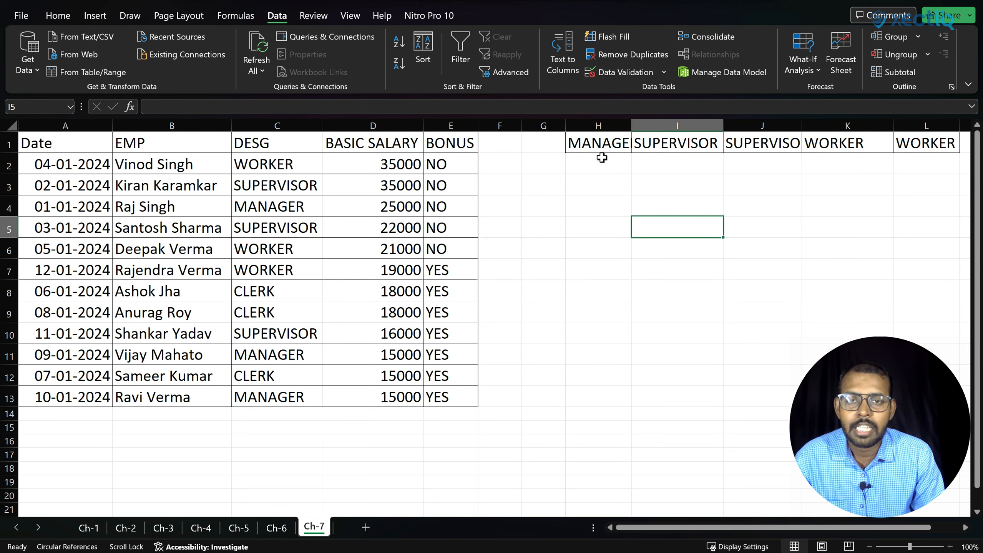
Start a custom sort on the employee table A1:E13 and set its orientation back to top to bottom
{"action": "left_click", "coordinate": [304, 260]}
{"action": "key", "text": "ctrl+a"}
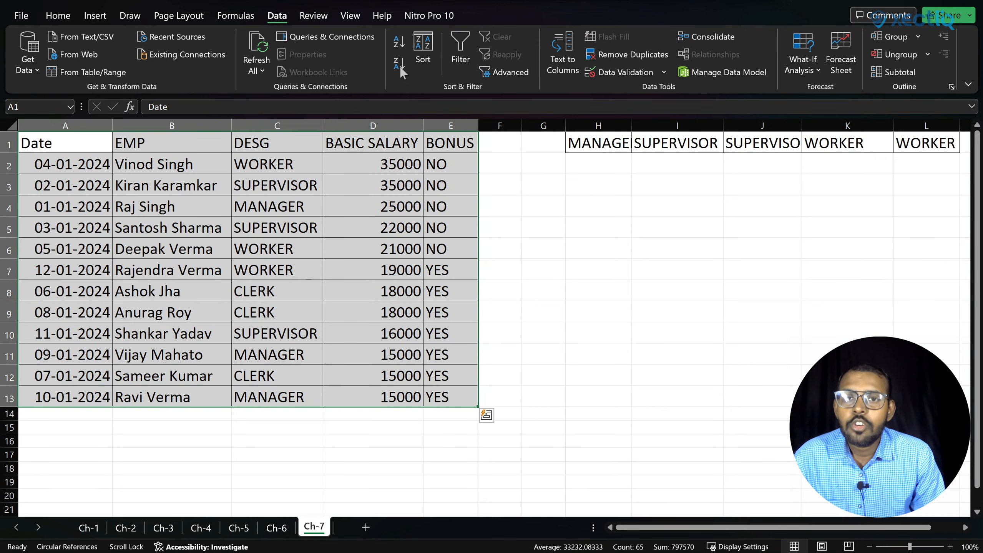
{"action": "left_click", "coordinate": [417, 61]}
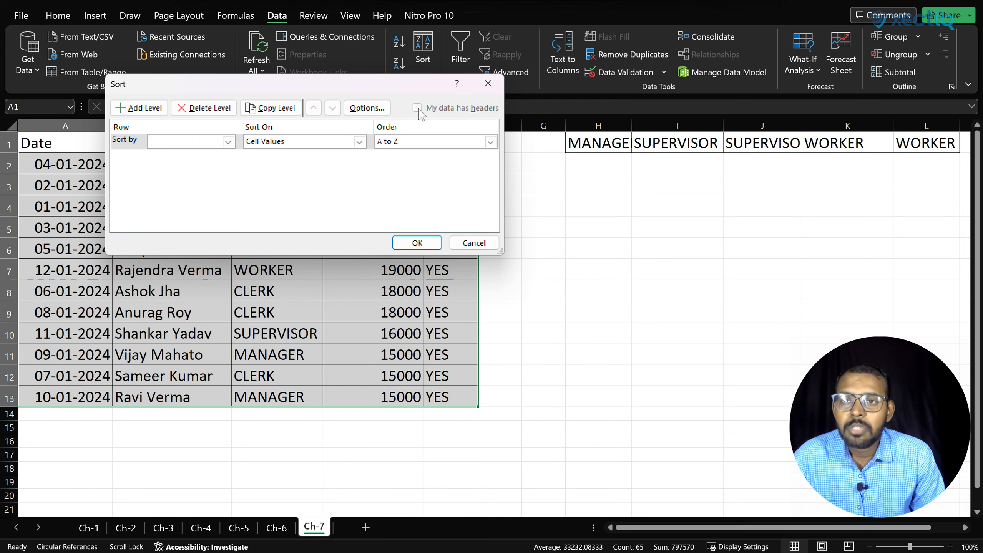
{"action": "left_click", "coordinate": [359, 109]}
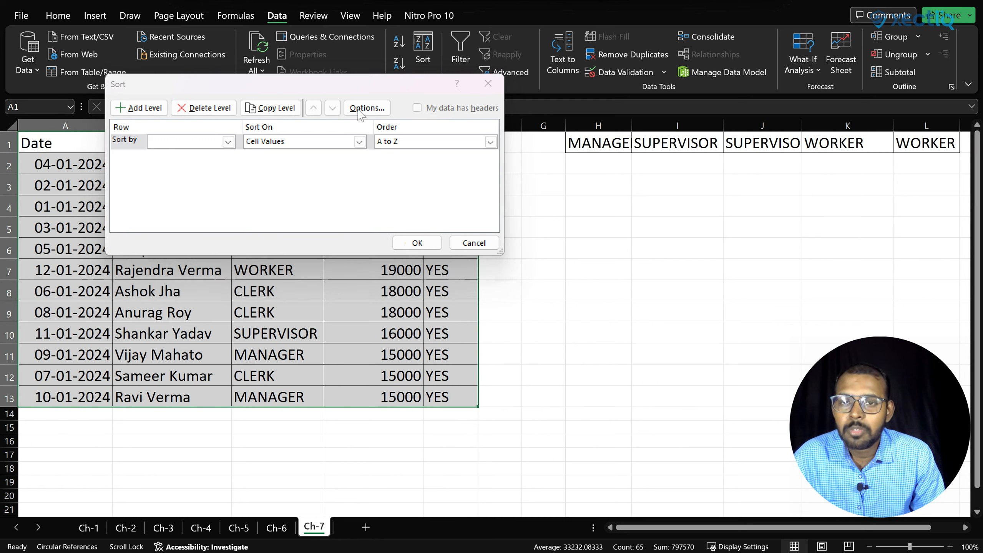
{"action": "left_click", "coordinate": [286, 163]}
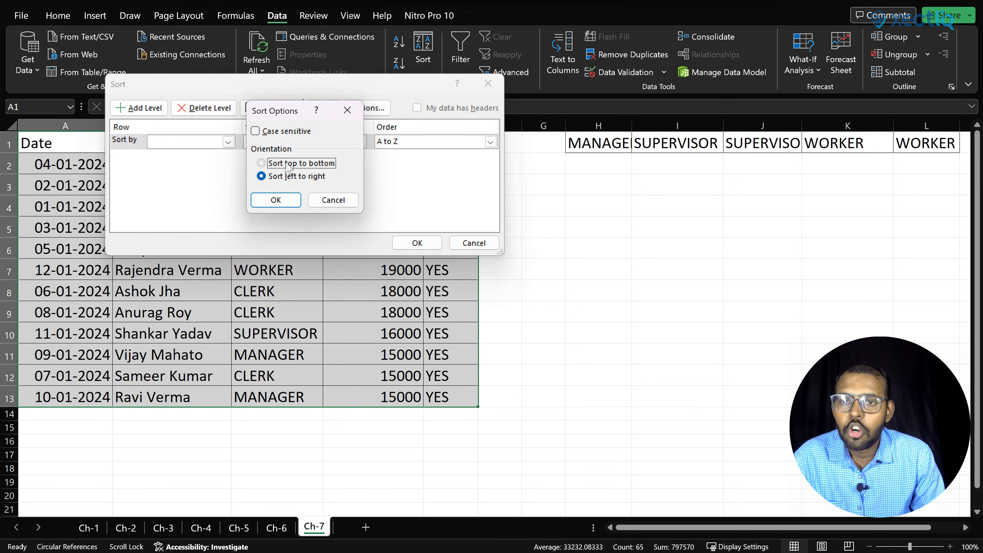
{"action": "left_click", "coordinate": [275, 200]}
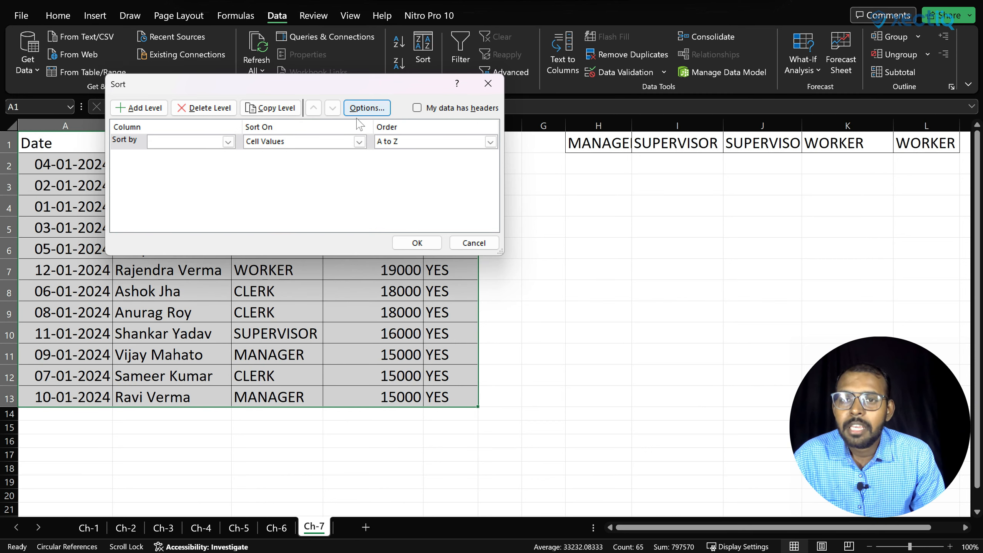
Check the sort columns offered without headers and mark the employee data as having headers
{"action": "left_click_drag", "start_coordinate": [311, 84], "coordinate": [658, 148]}
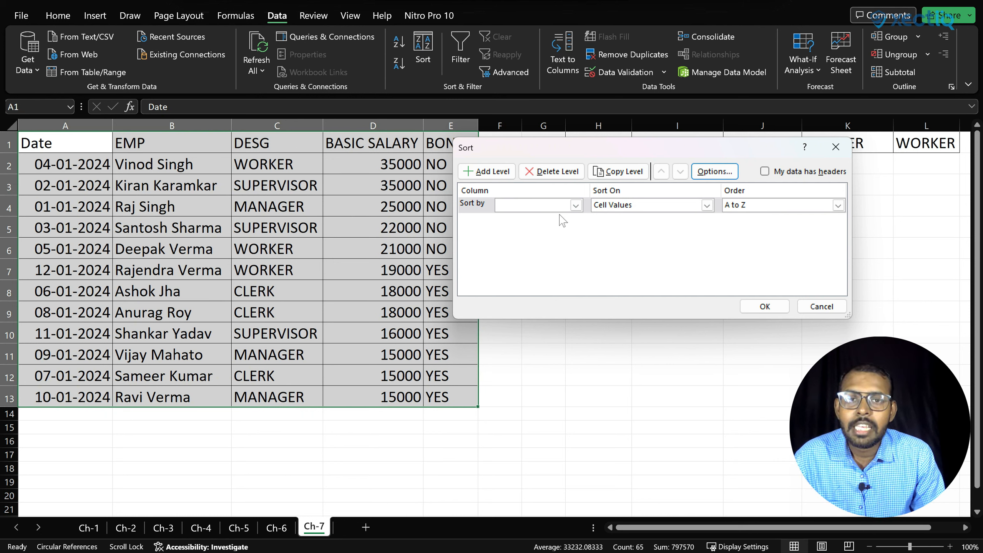
{"action": "left_click", "coordinate": [576, 205]}
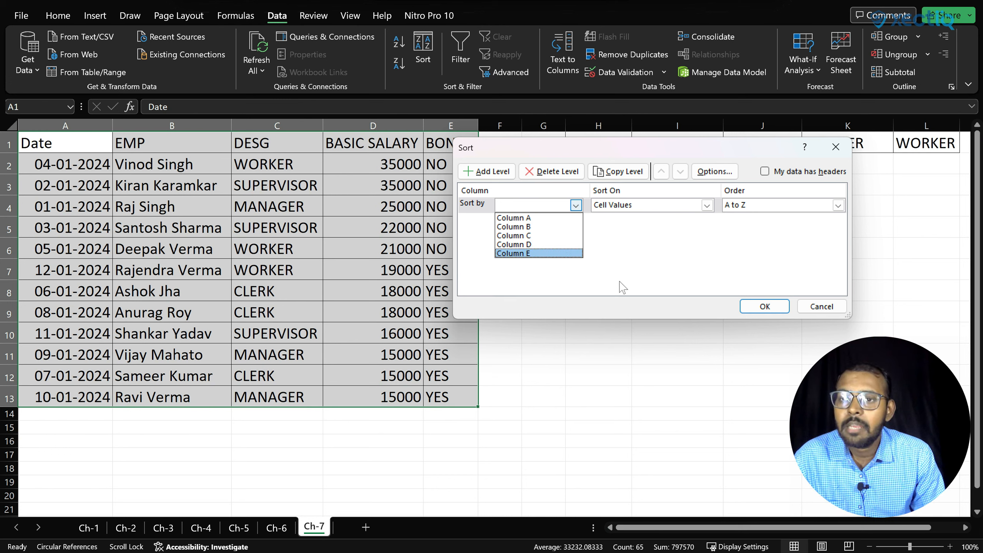
{"action": "left_click", "coordinate": [735, 246]}
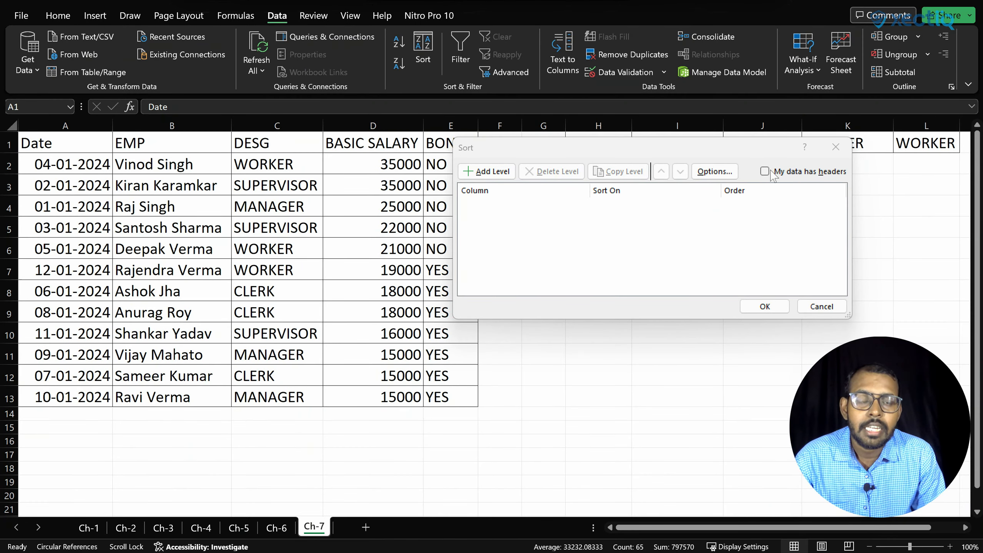
{"action": "left_click", "coordinate": [765, 171]}
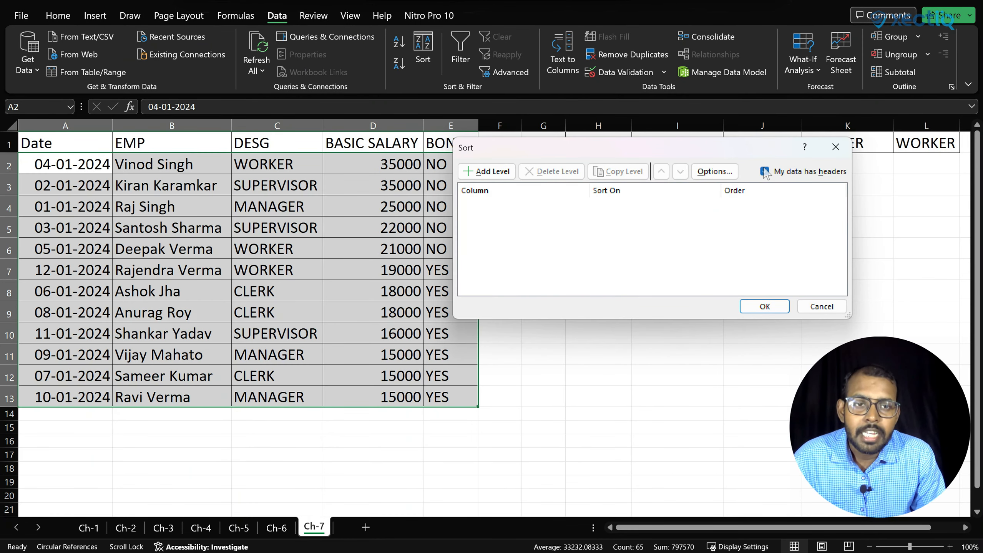
Add a sort level on the EMP column and apply the A to Z sort to the employee table
{"action": "left_click", "coordinate": [493, 171]}
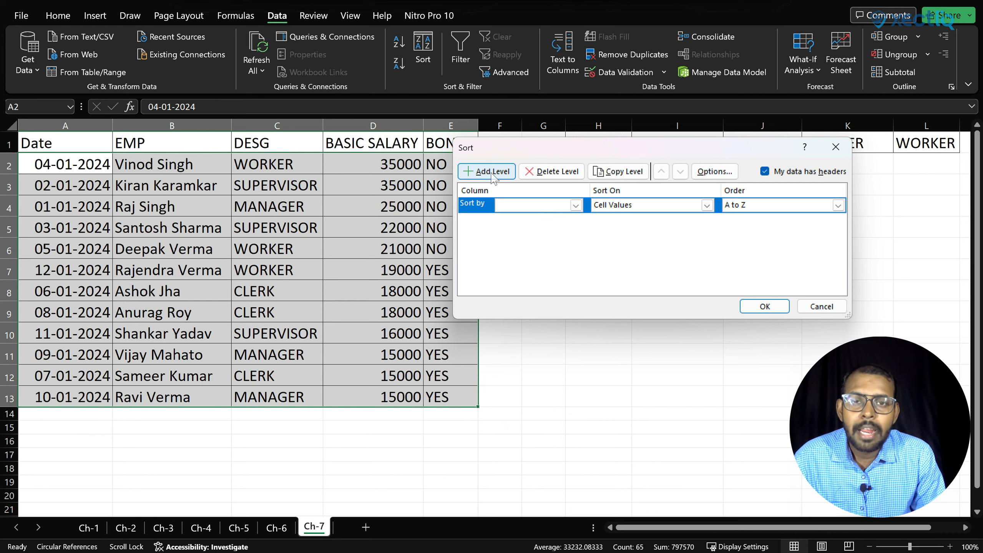
{"action": "left_click", "coordinate": [576, 205]}
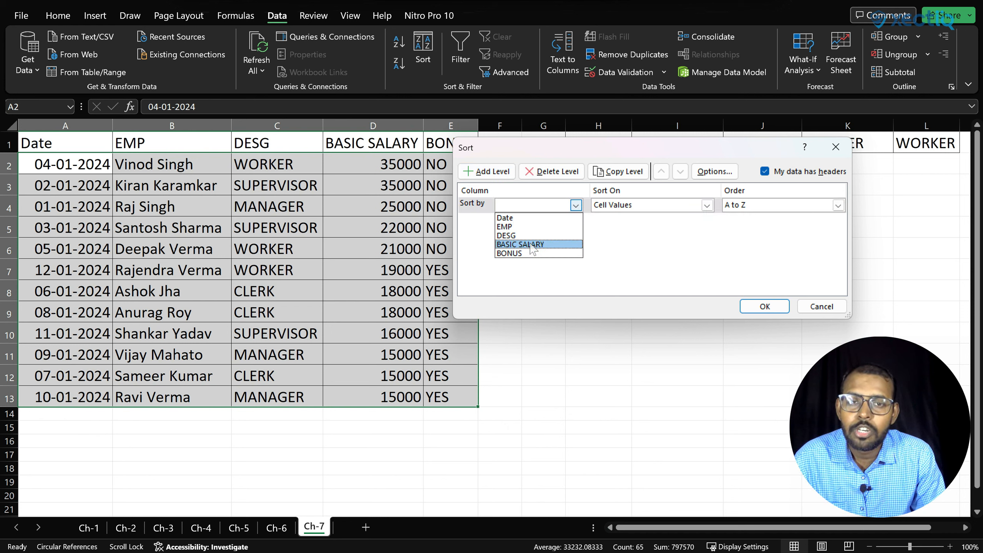
{"action": "left_click", "coordinate": [525, 218]}
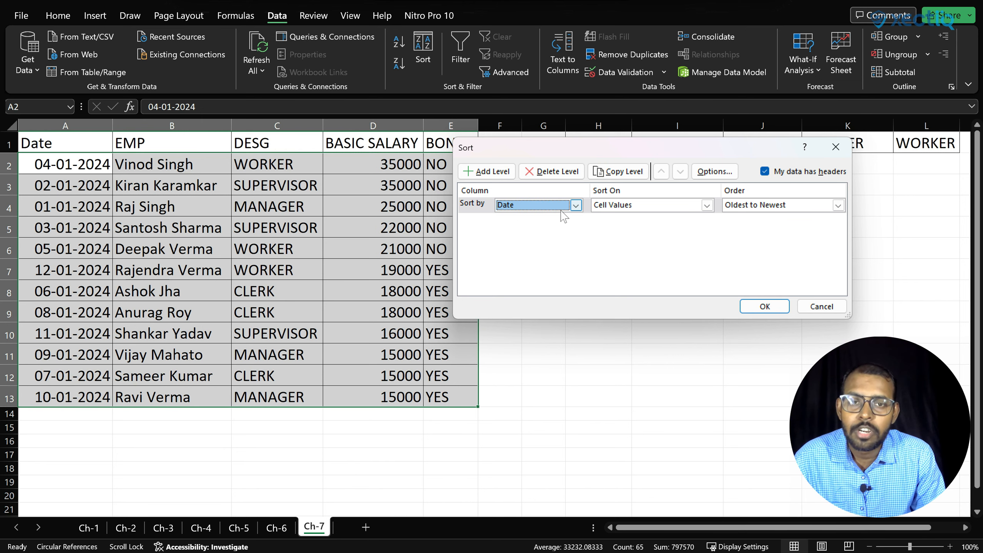
{"action": "left_click", "coordinate": [576, 205]}
{"action": "left_click", "coordinate": [554, 226]}
{"action": "left_click", "coordinate": [765, 307]}
{"action": "left_click", "coordinate": [598, 269]}
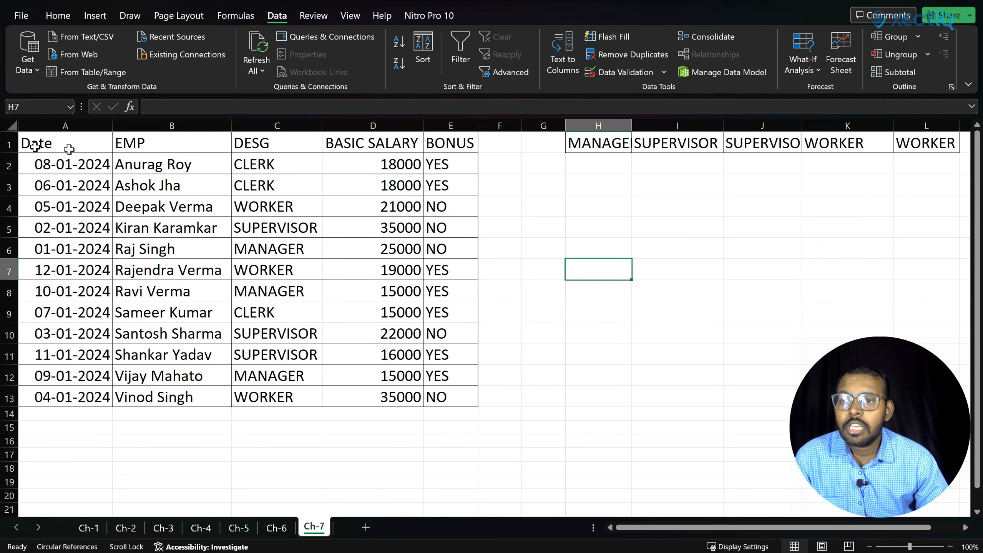
Set up a custom sort of the employee table A1:E13 by the DESG column, with a custom list as its order
{"action": "left_click_drag", "start_coordinate": [37, 145], "coordinate": [445, 397]}
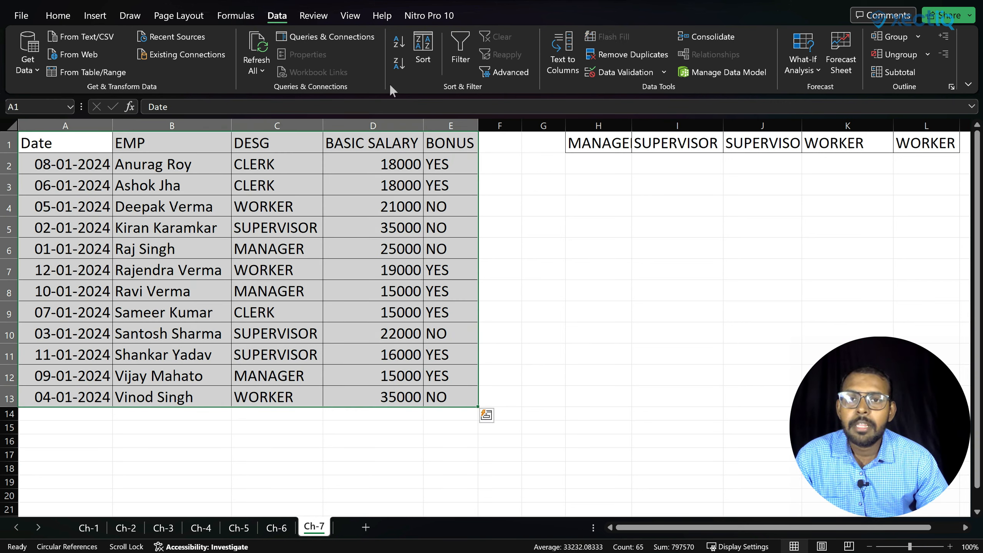
{"action": "left_click", "coordinate": [421, 51]}
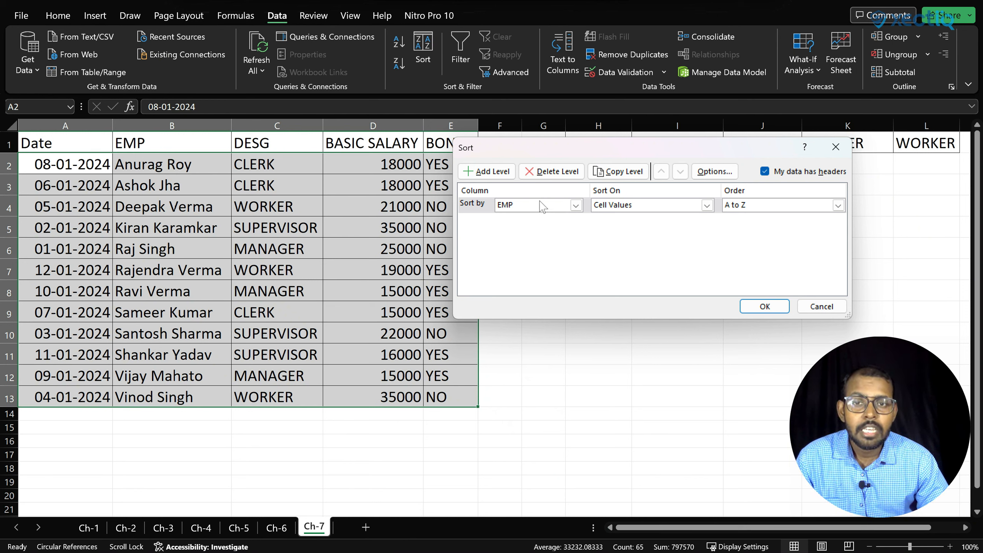
{"action": "left_click", "coordinate": [576, 205]}
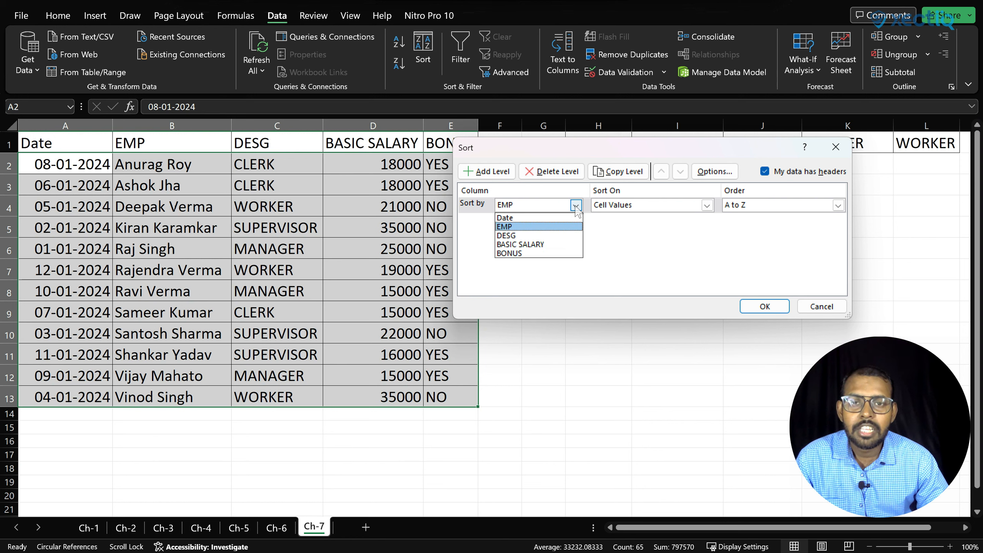
{"action": "left_click", "coordinate": [538, 236]}
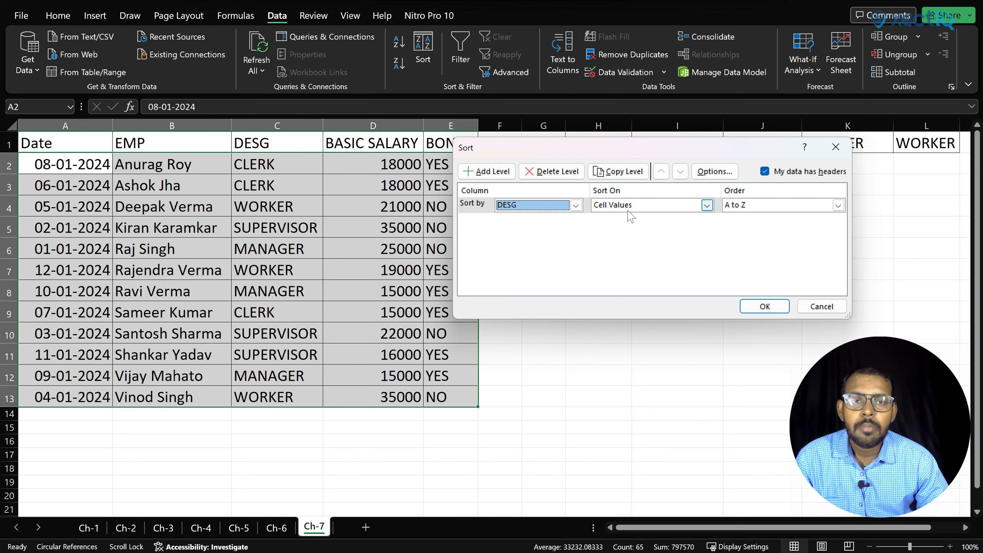
{"action": "left_click", "coordinate": [756, 210]}
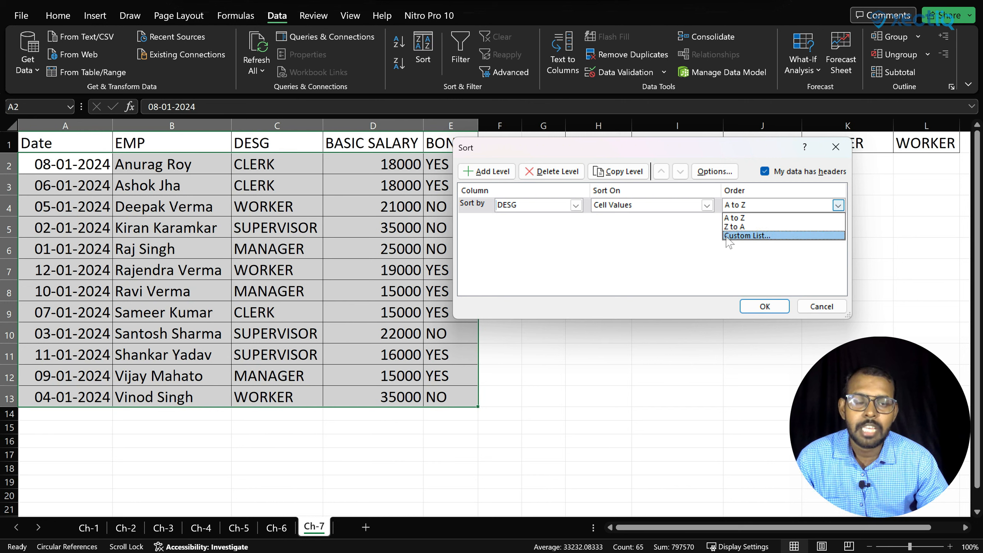
{"action": "left_click", "coordinate": [759, 236]}
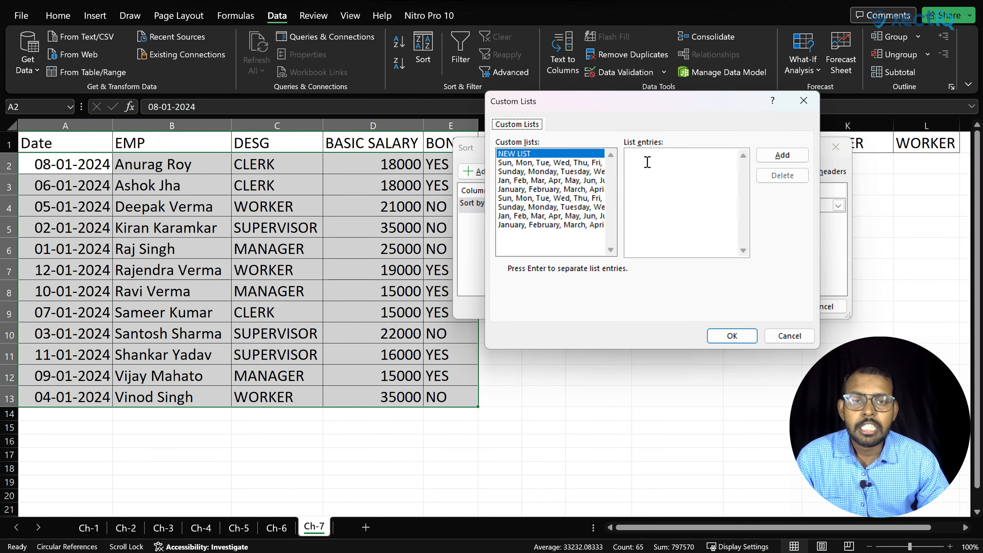
Add a new custom list with the entries SUPERVISOR, MANAGER and WORKER in that order
{"action": "left_click", "coordinate": [646, 160]}
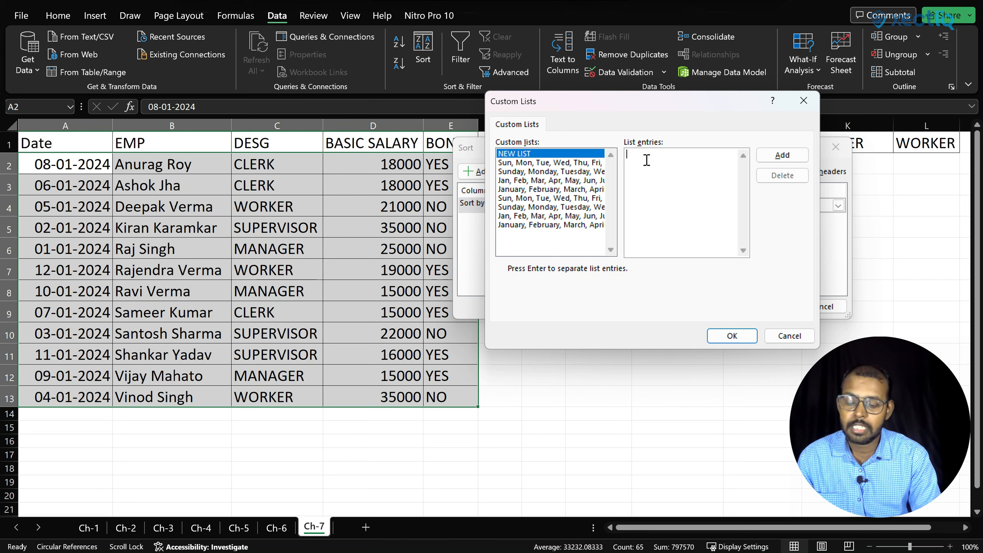
{"action": "type", "text": "perviso"}
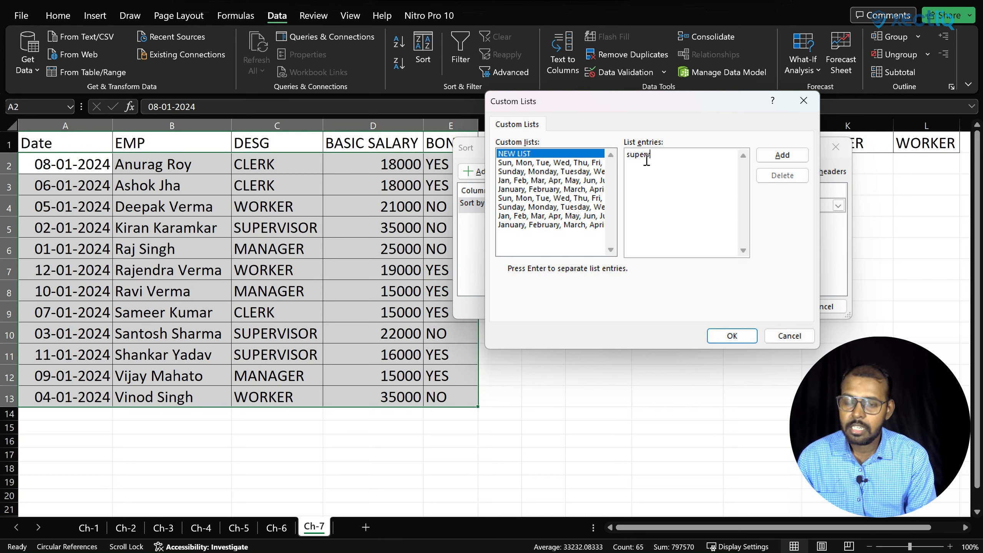
{"action": "type", "text": "r"}
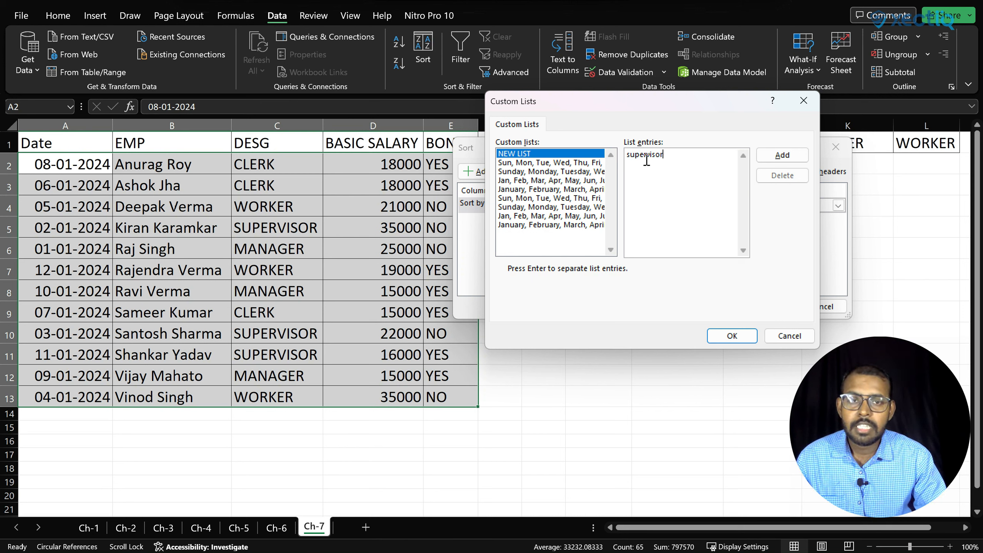
{"action": "double_click", "coordinate": [646, 161]}
{"action": "key", "text": "Caps_Lock"}
{"action": "type", "text": "SUPERVISOR"}
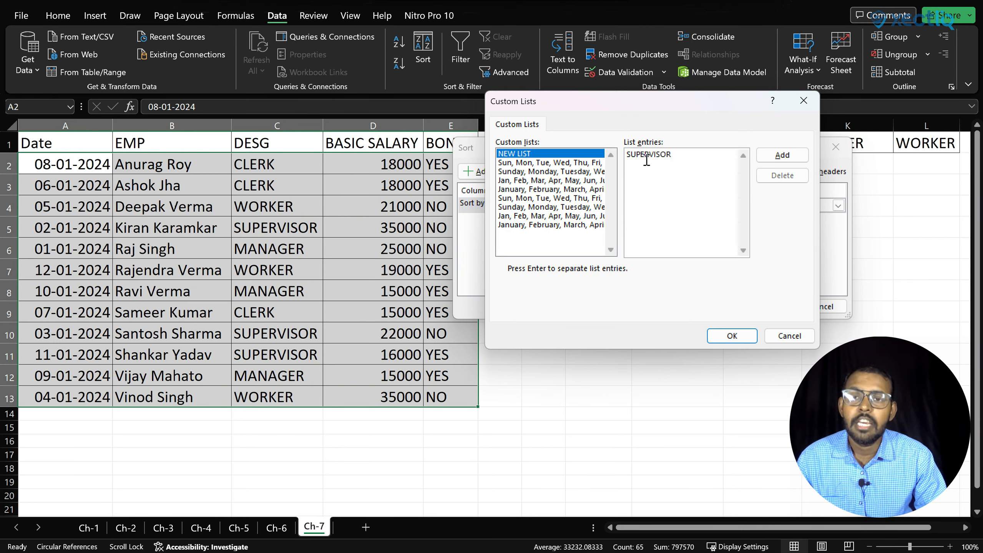
{"action": "key", "text": "Return"}
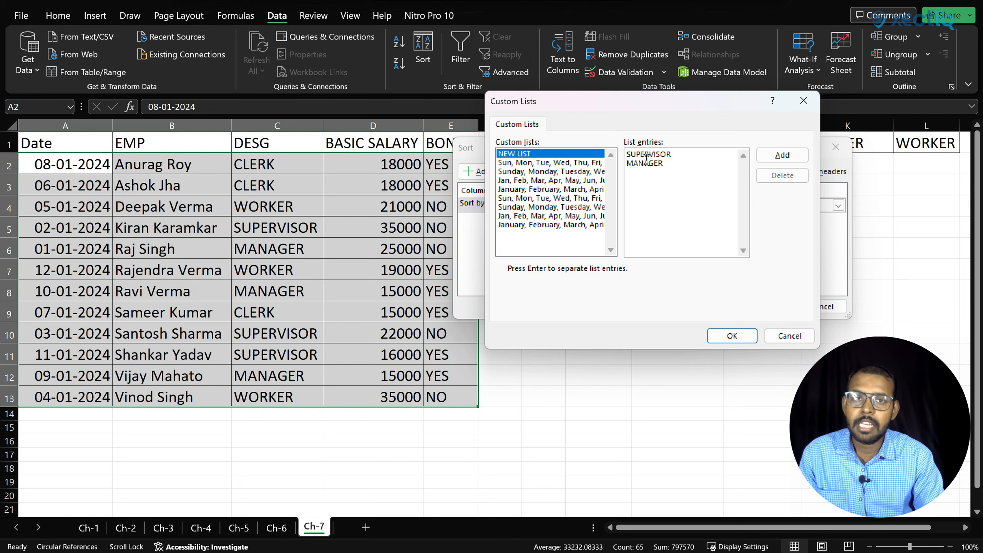
{"action": "type", "text": "MANAGER"}
{"action": "key", "text": "Return"}
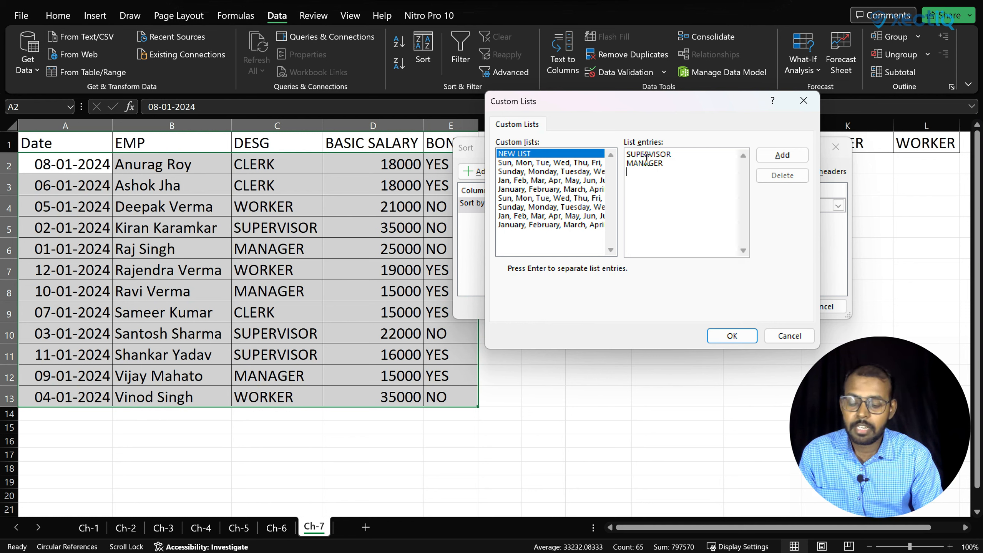
{"action": "type", "text": "WORKER"}
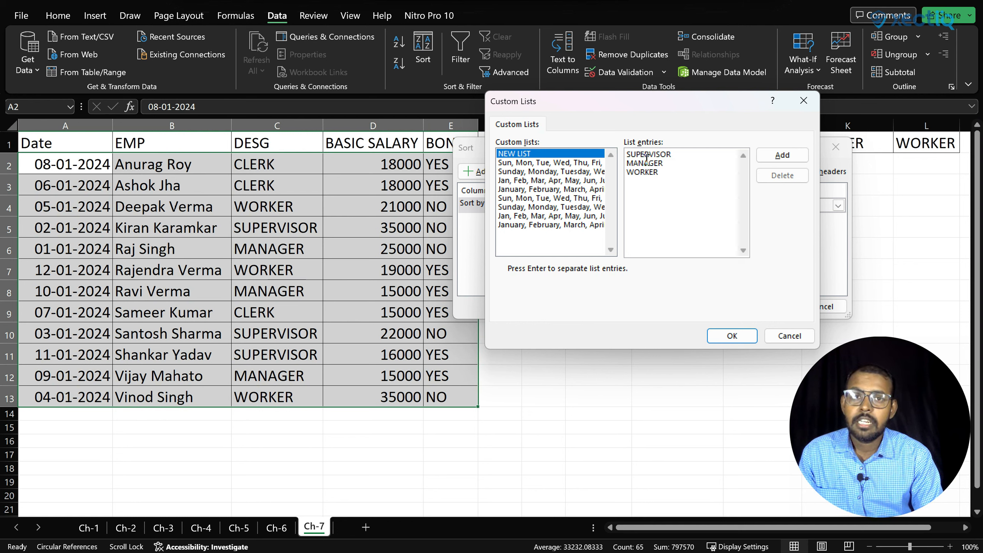
{"action": "left_click", "coordinate": [781, 155]}
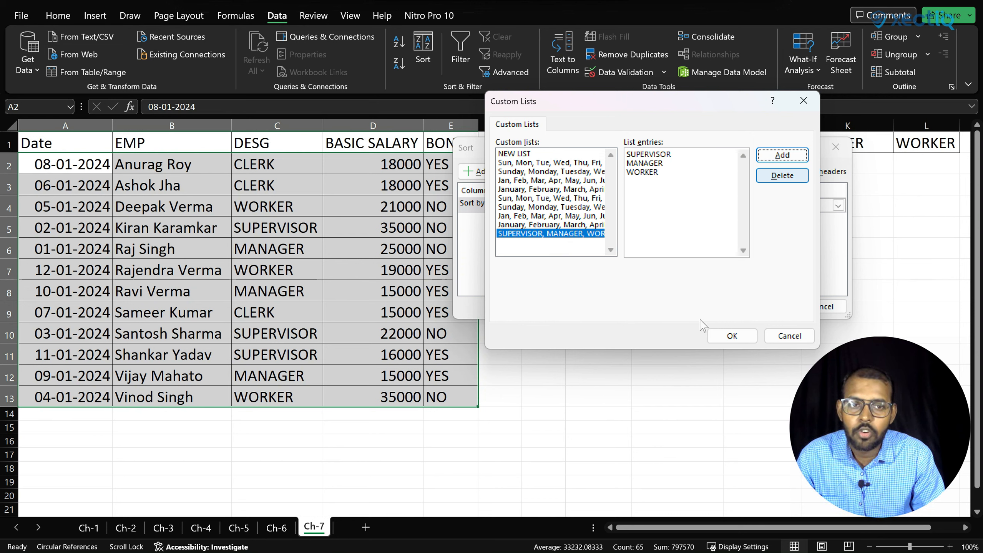
Use the SUPERVISOR, MANAGER, WORKER list as the DESG sort order, apply the sort and deselect the table
{"action": "left_click", "coordinate": [732, 335]}
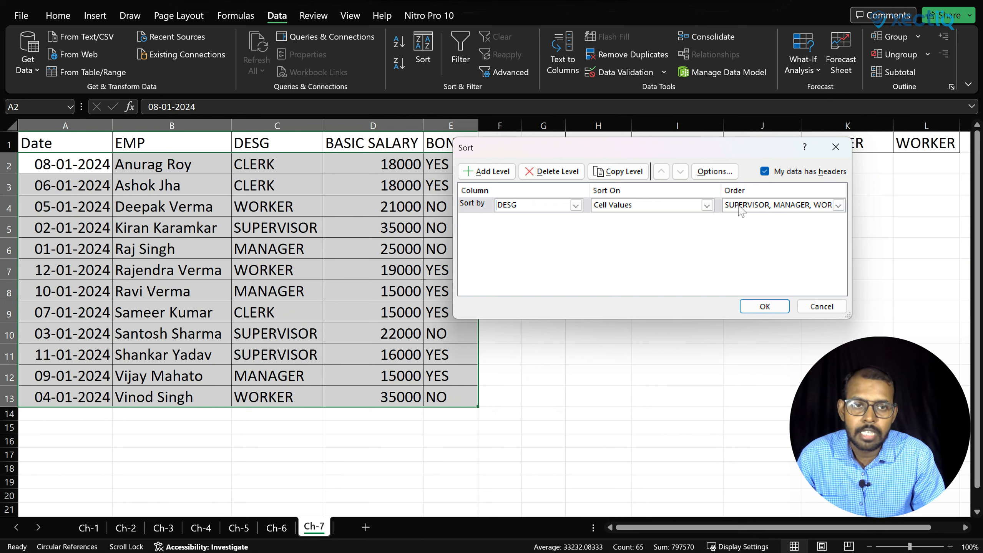
{"action": "left_click", "coordinate": [765, 308]}
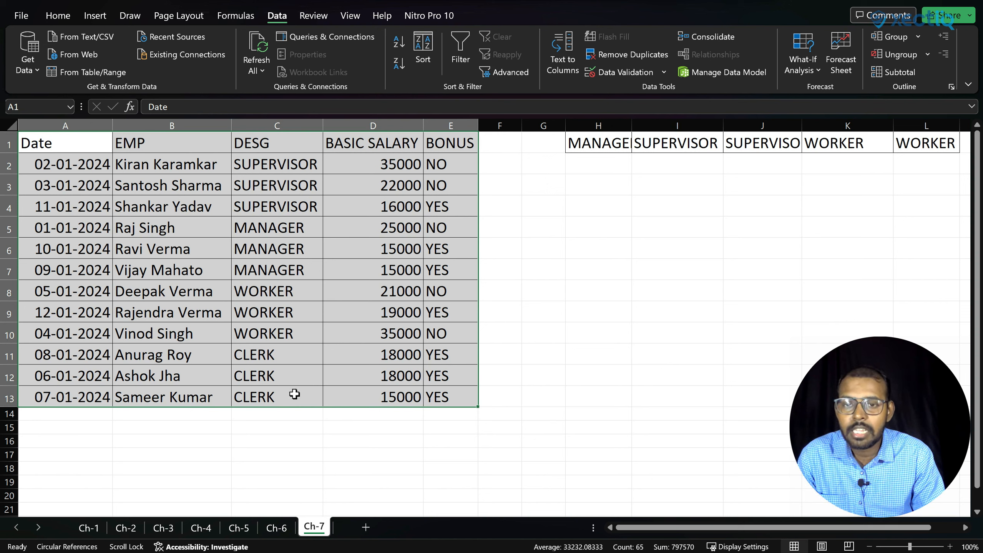
{"action": "left_click", "coordinate": [542, 373]}
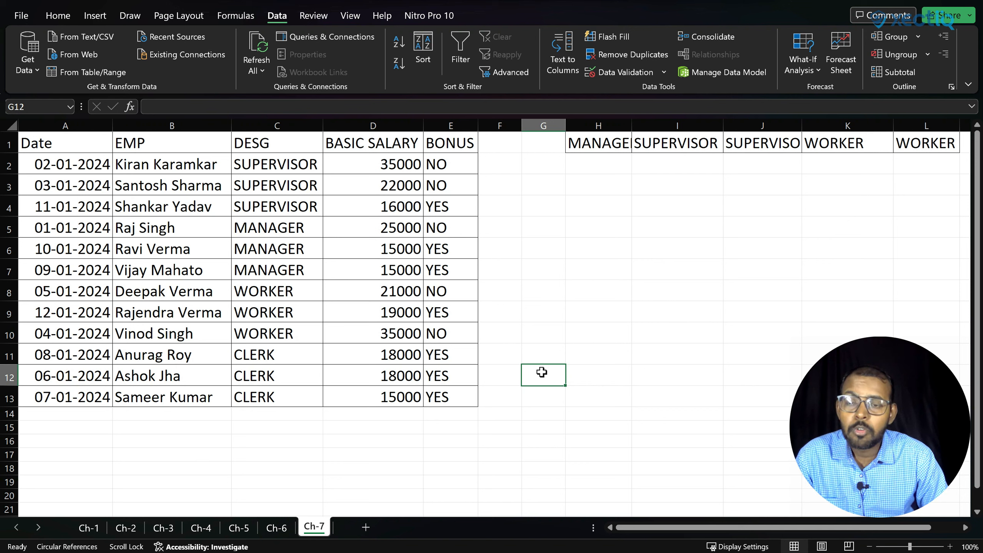